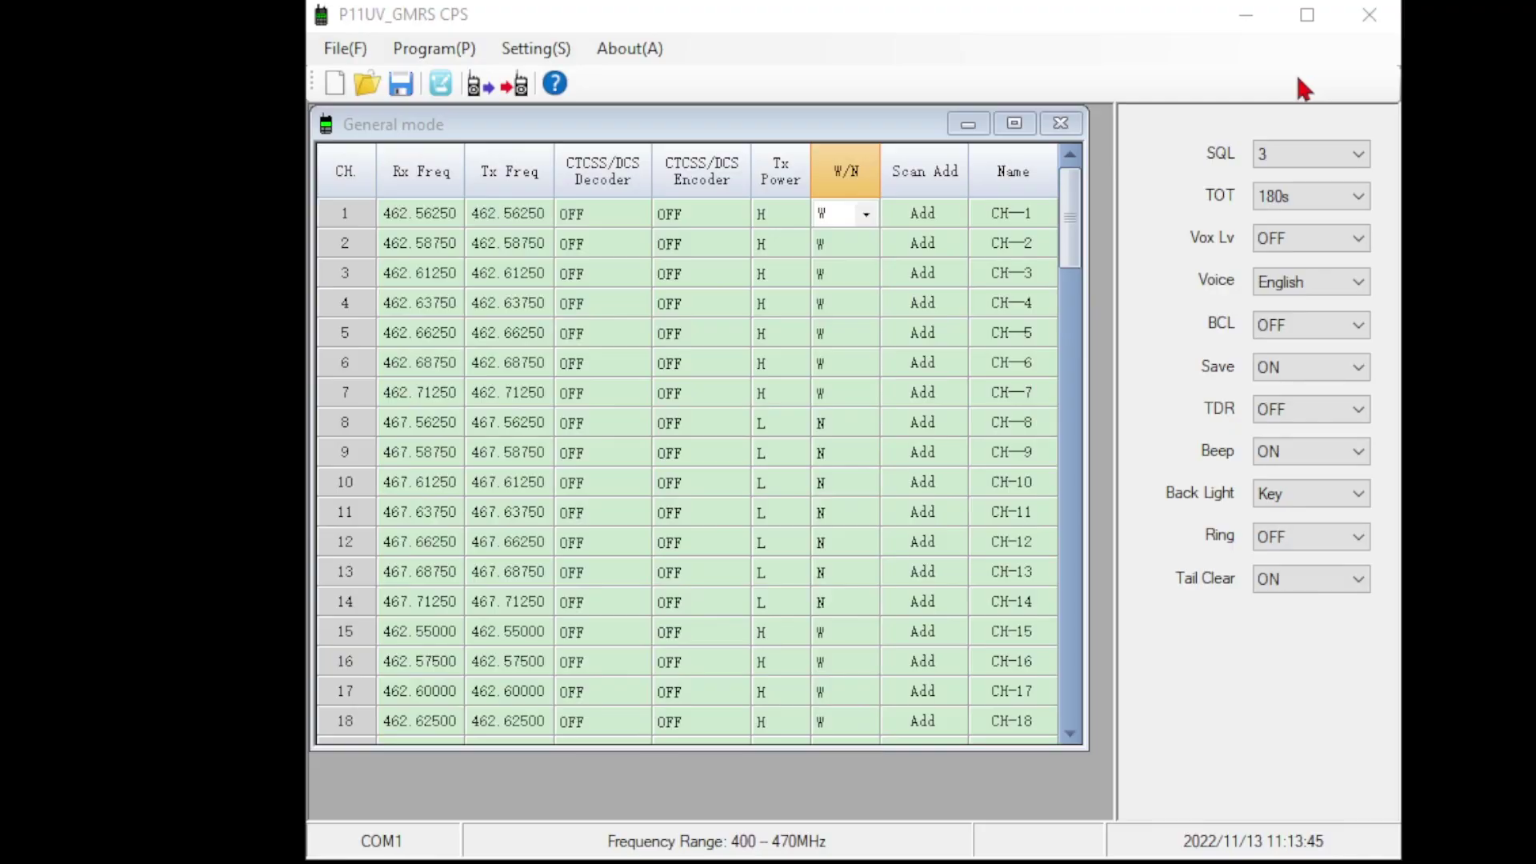
pyautogui.click(1084, 28)
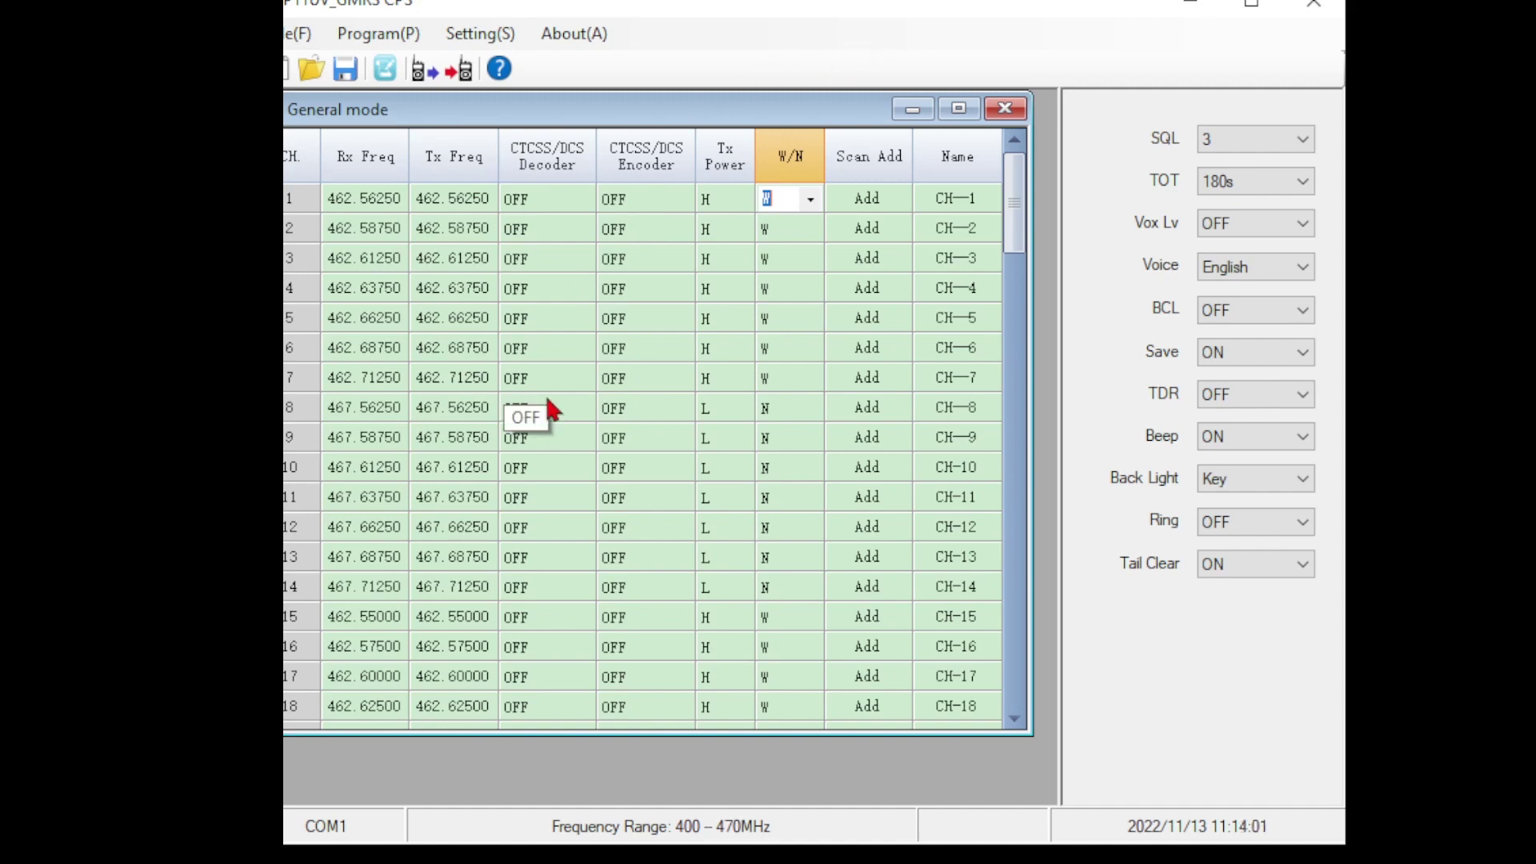
pyautogui.click(301, 33)
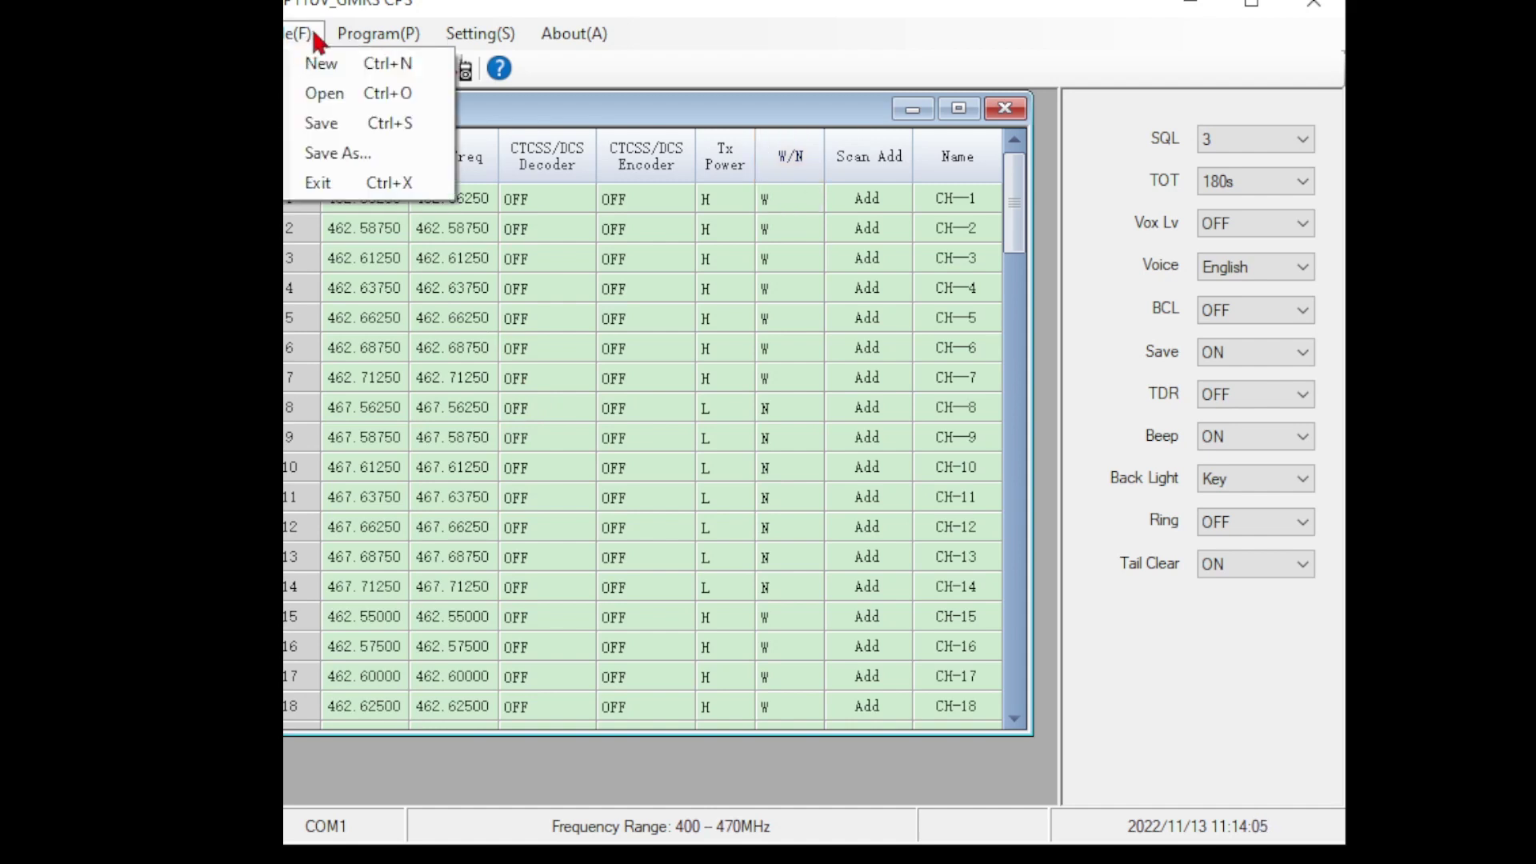
pyautogui.moveTo(366, 44)
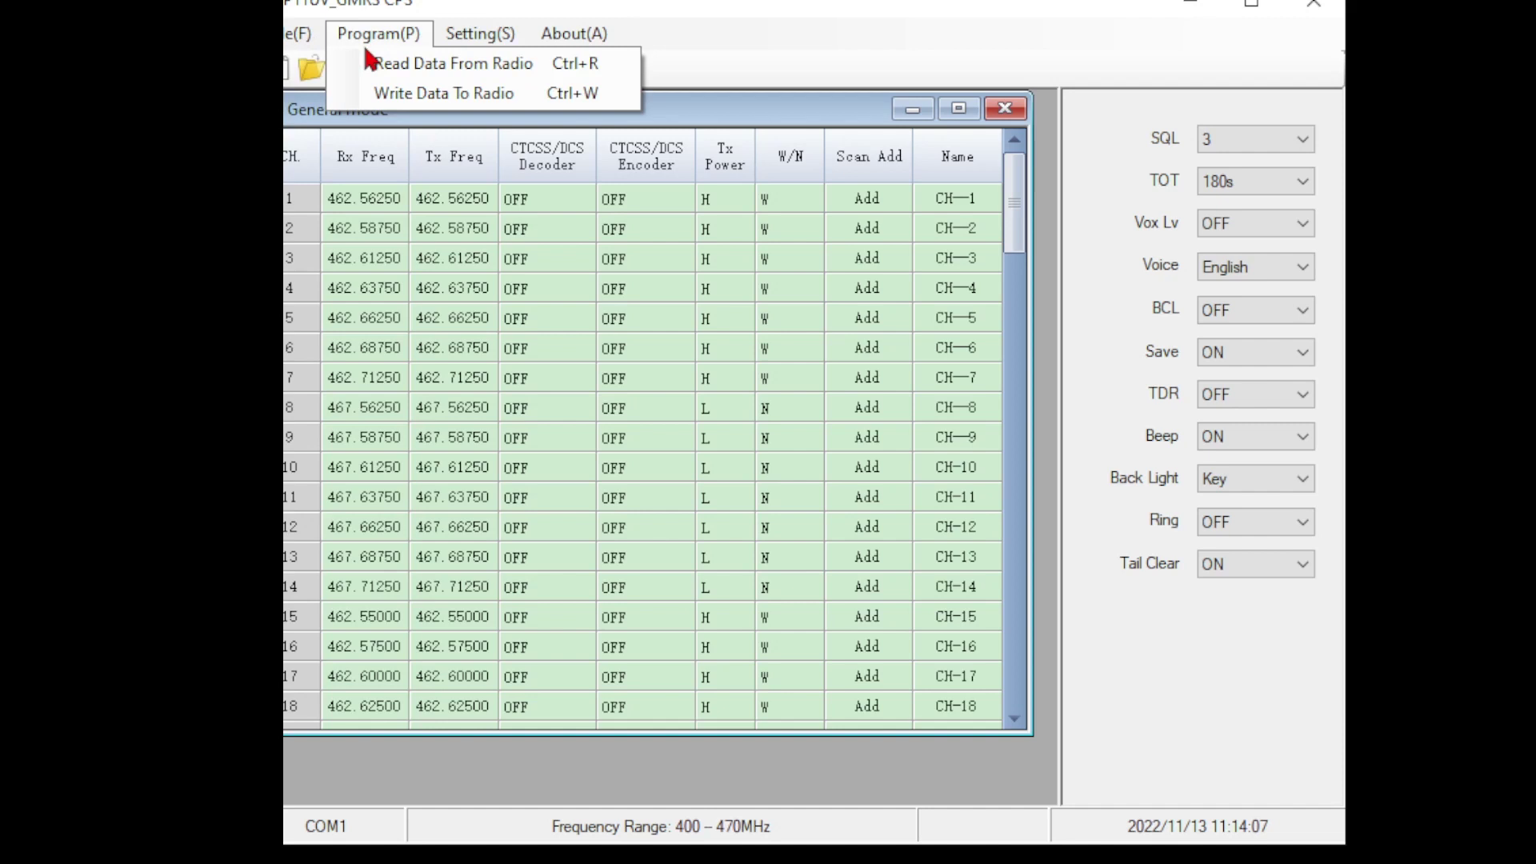
pyautogui.moveTo(462, 24)
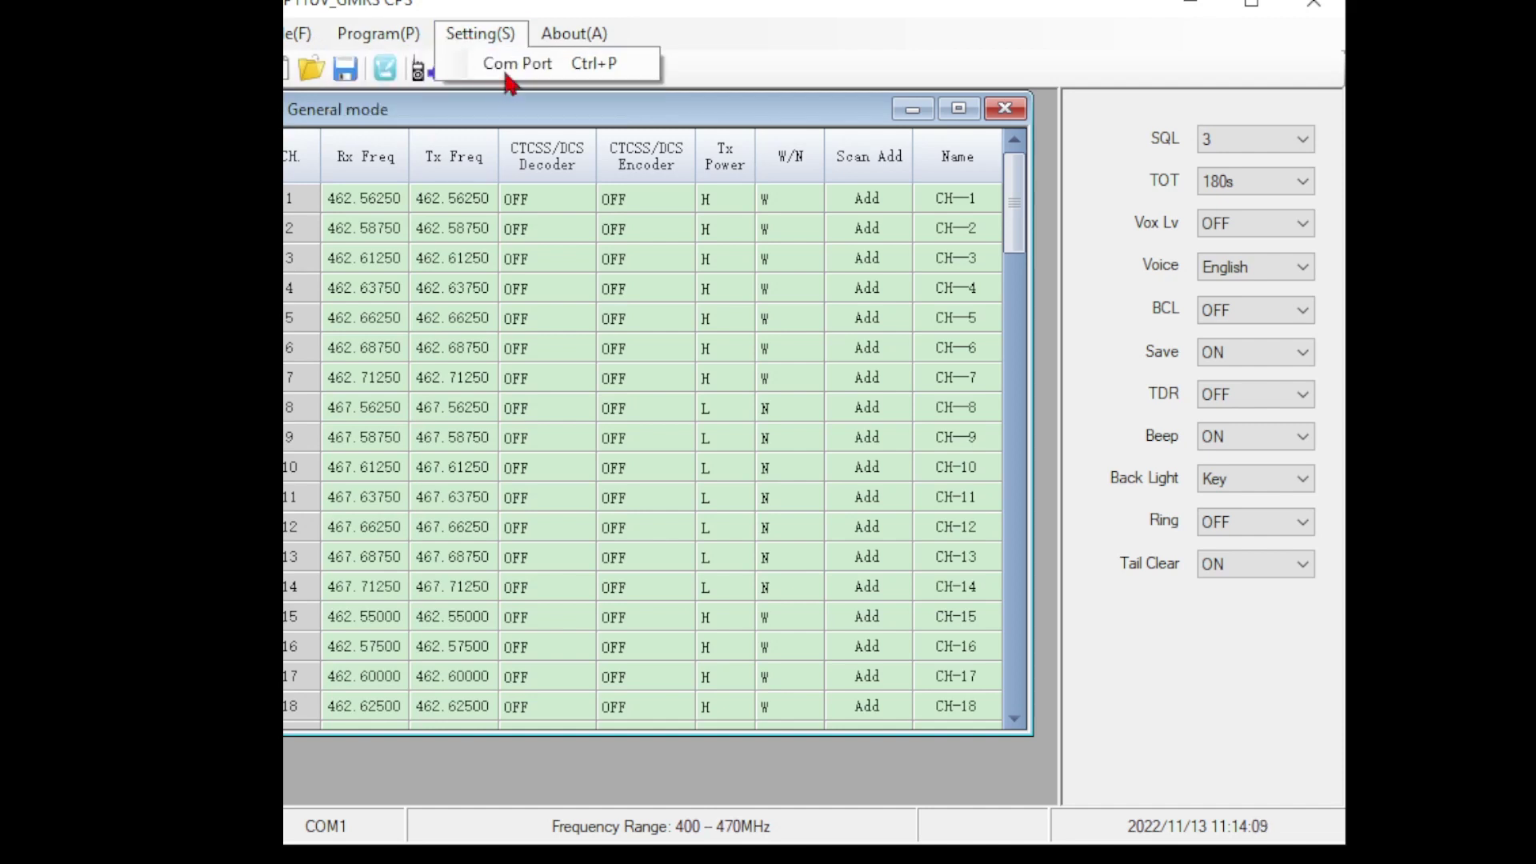
pyautogui.moveTo(576, 42)
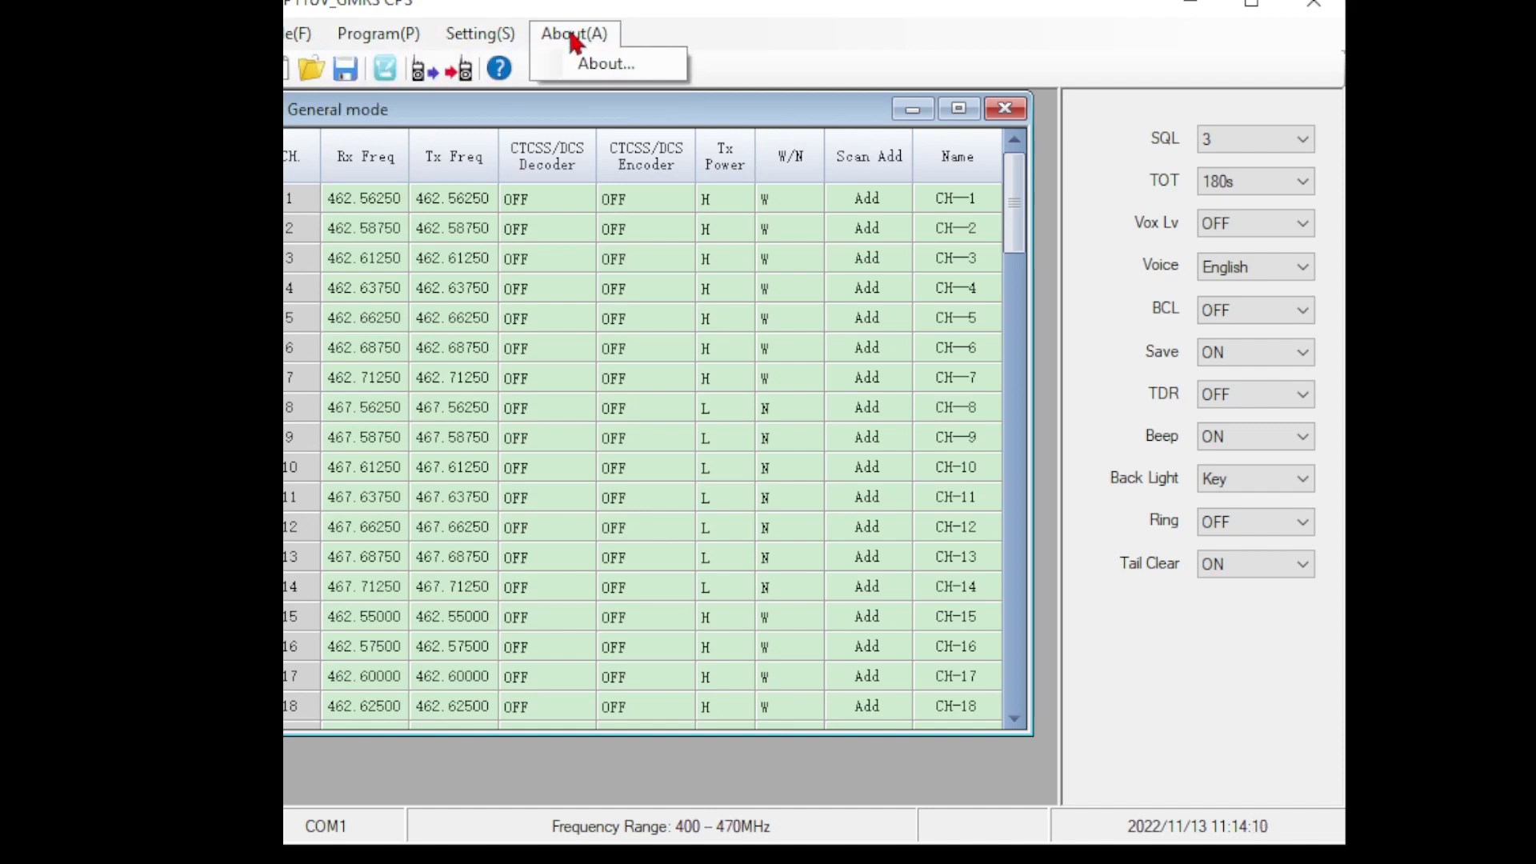
pyautogui.click(697, 30)
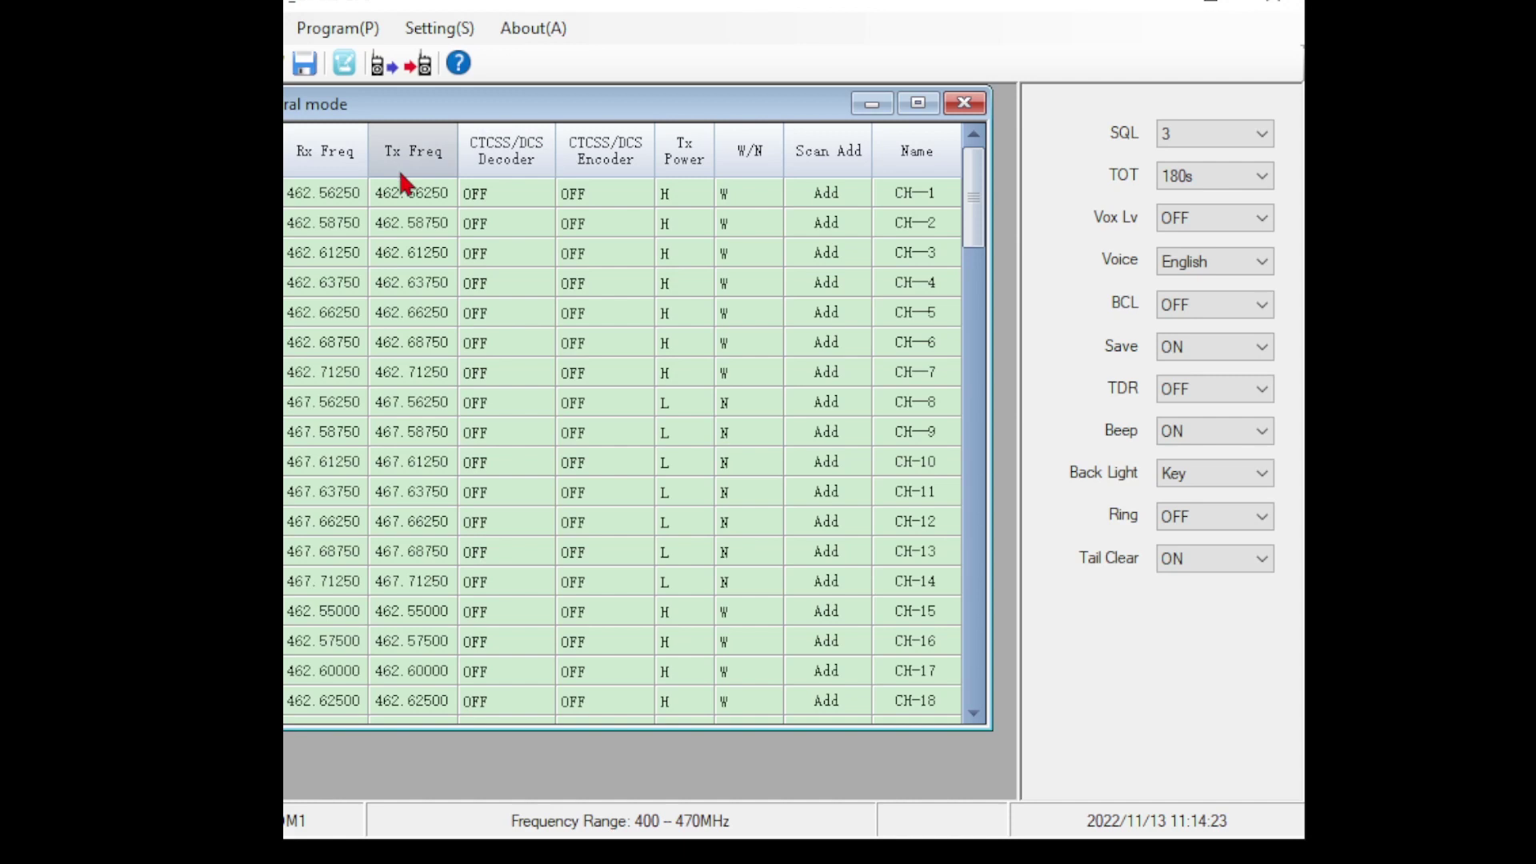
# Examine channel 1's receive and transmit frequencies, CTCSS/DCS decoder and encoder settings, and transmit power options
pyautogui.click(331, 194)
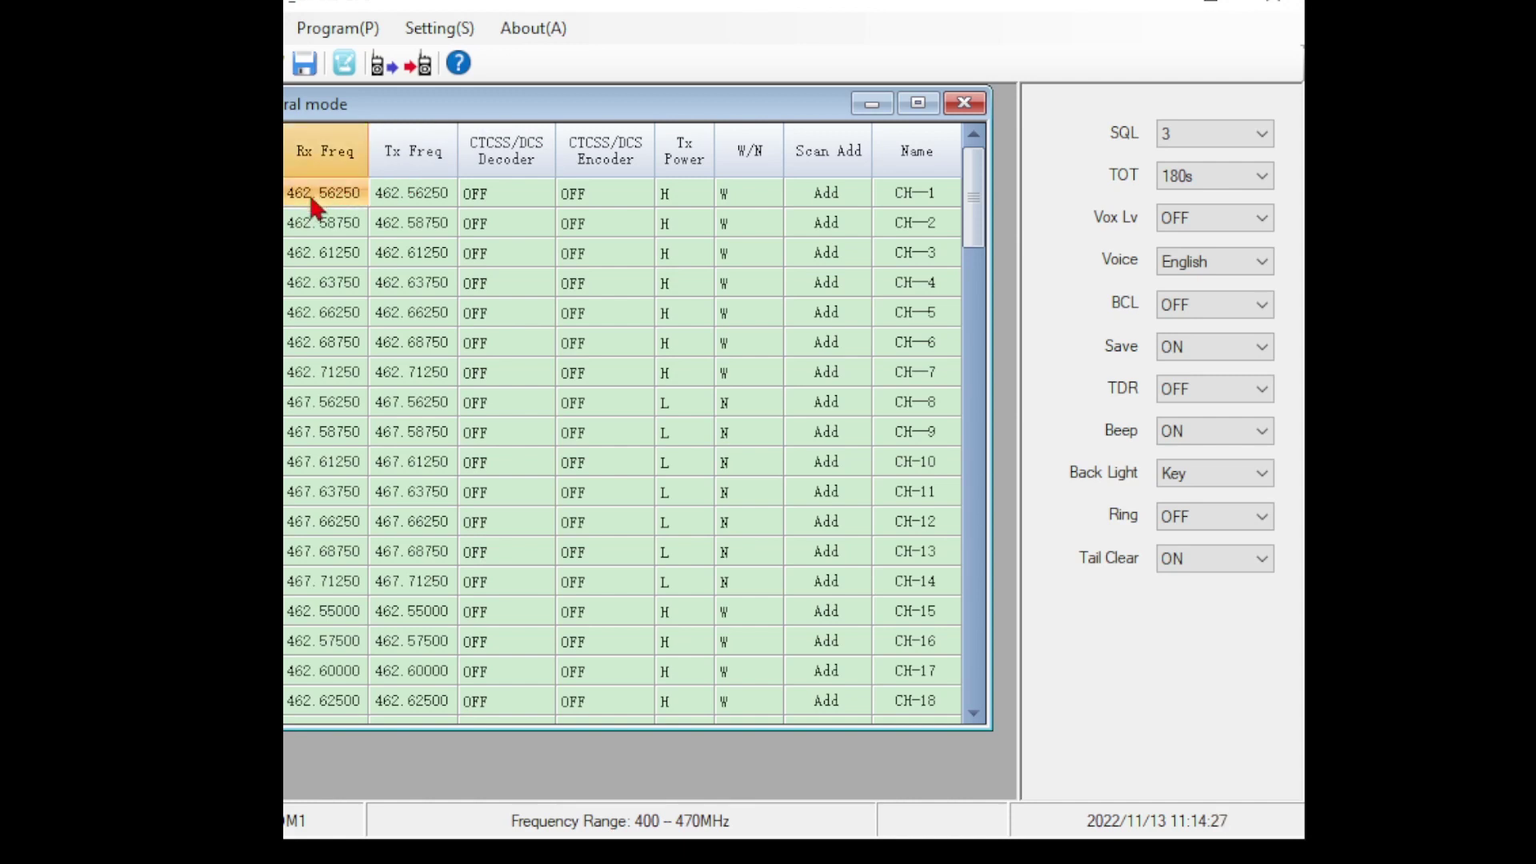
pyautogui.scroll(-8, 320, 200)
pyautogui.scroll(-8, 285, 389)
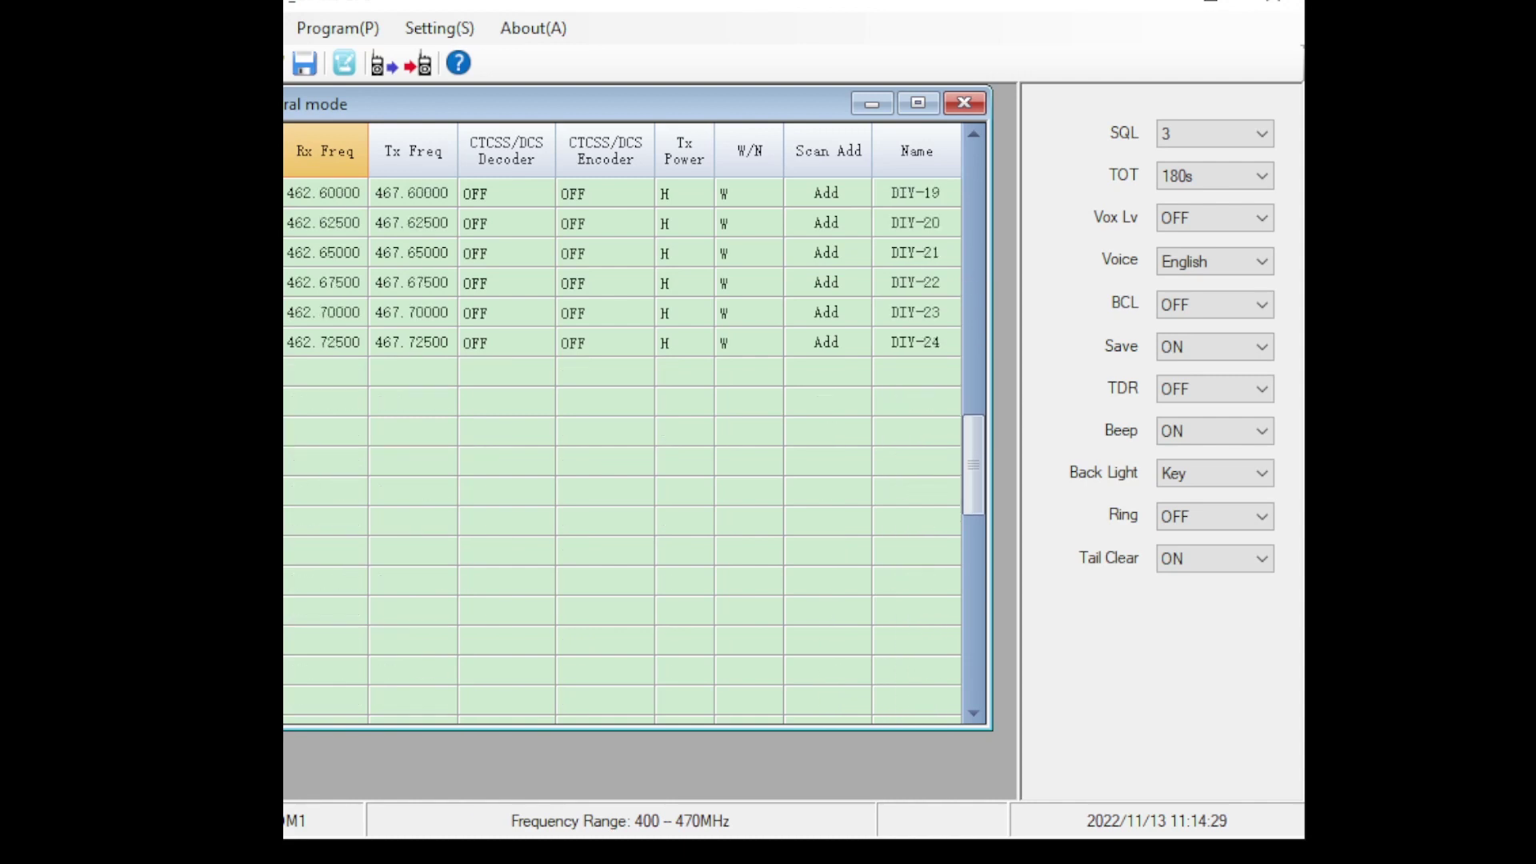
pyautogui.scroll(16, 285, 390)
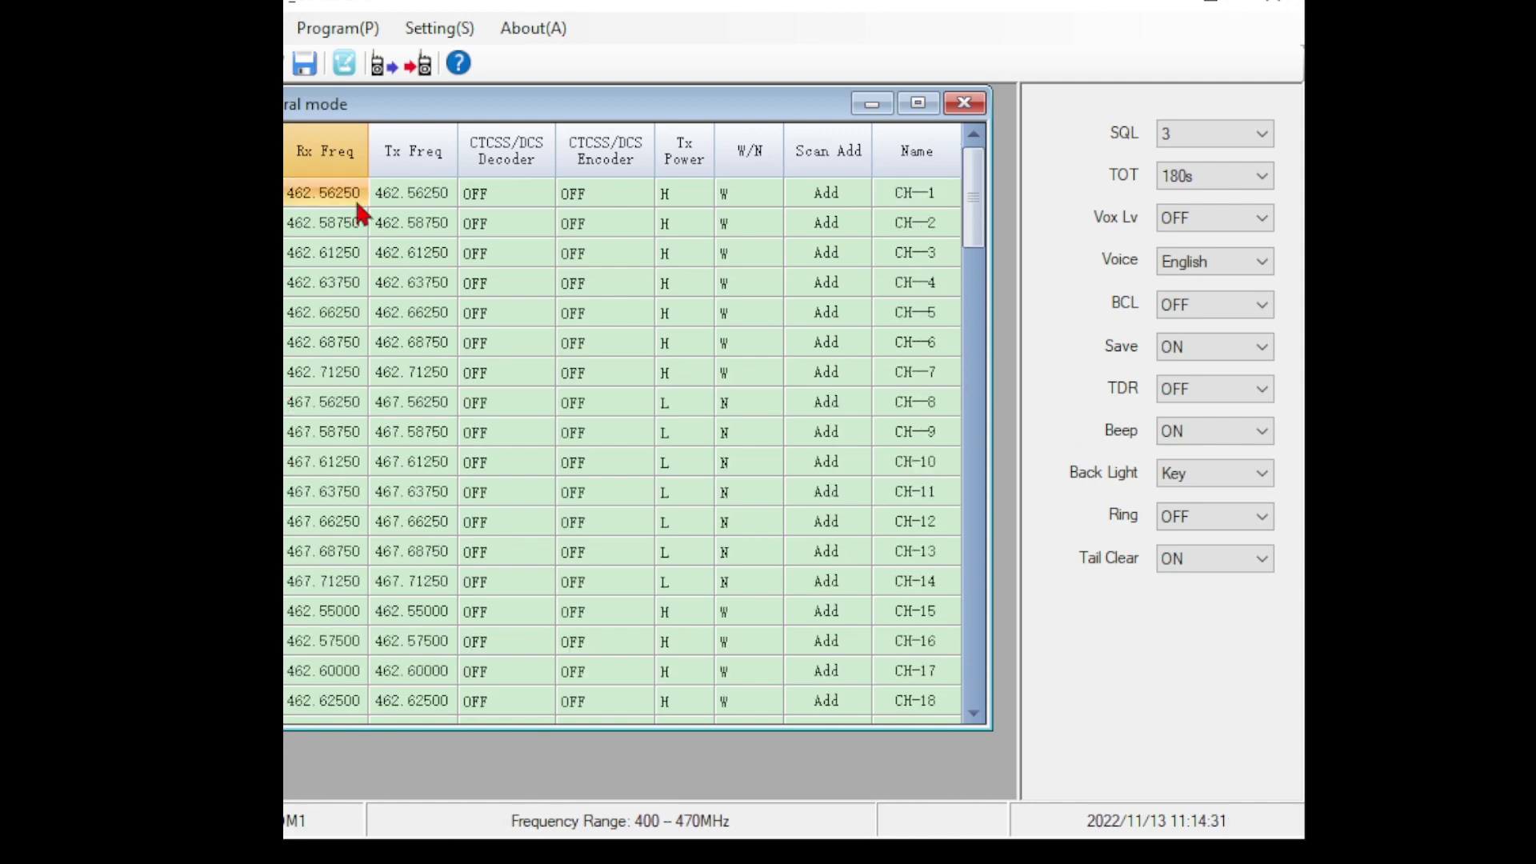
pyautogui.click(405, 192)
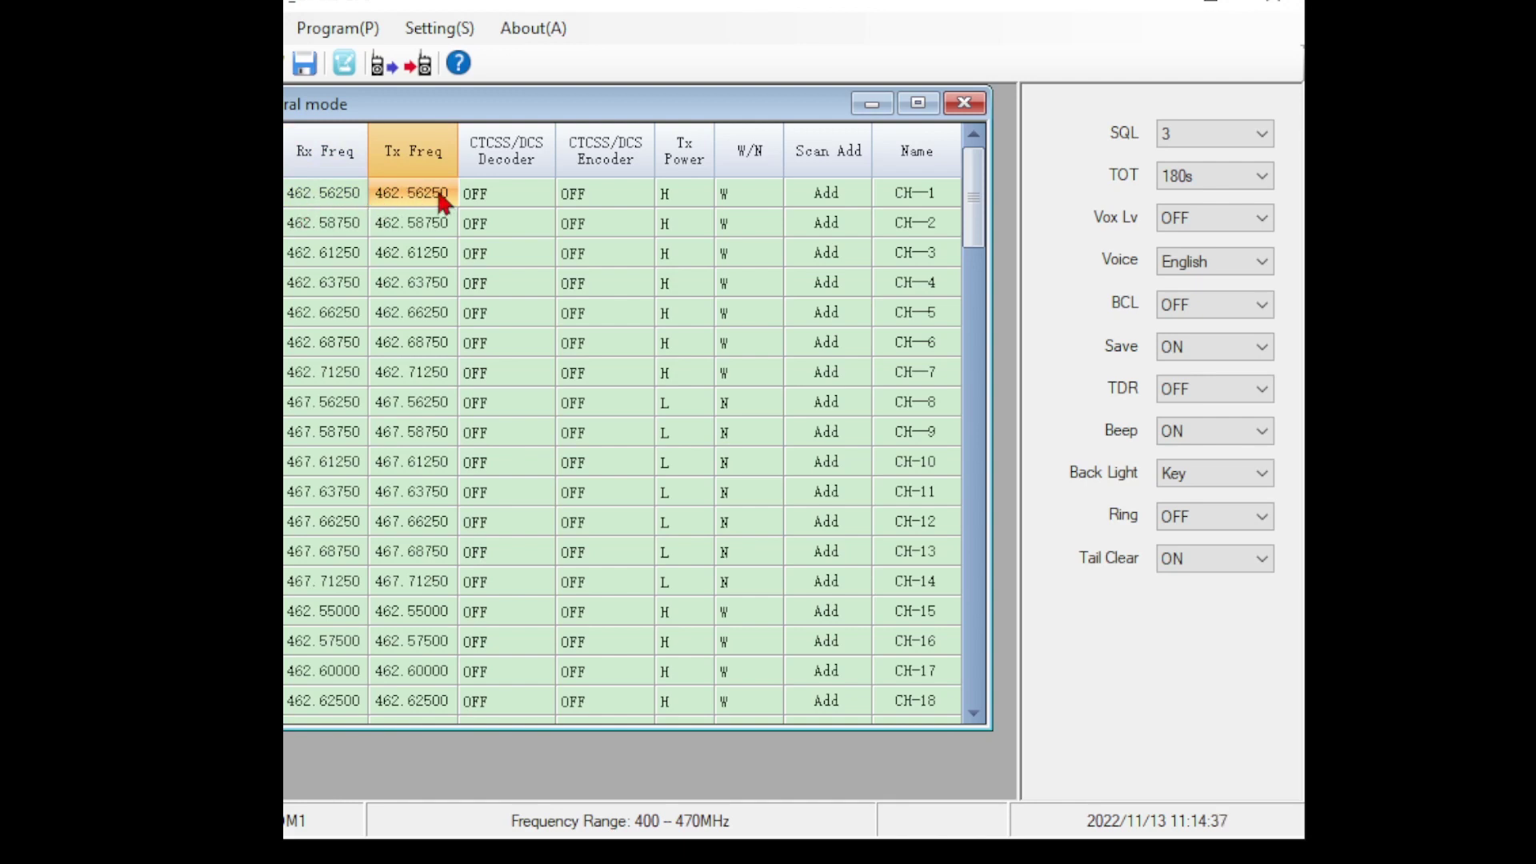
pyautogui.click(542, 196)
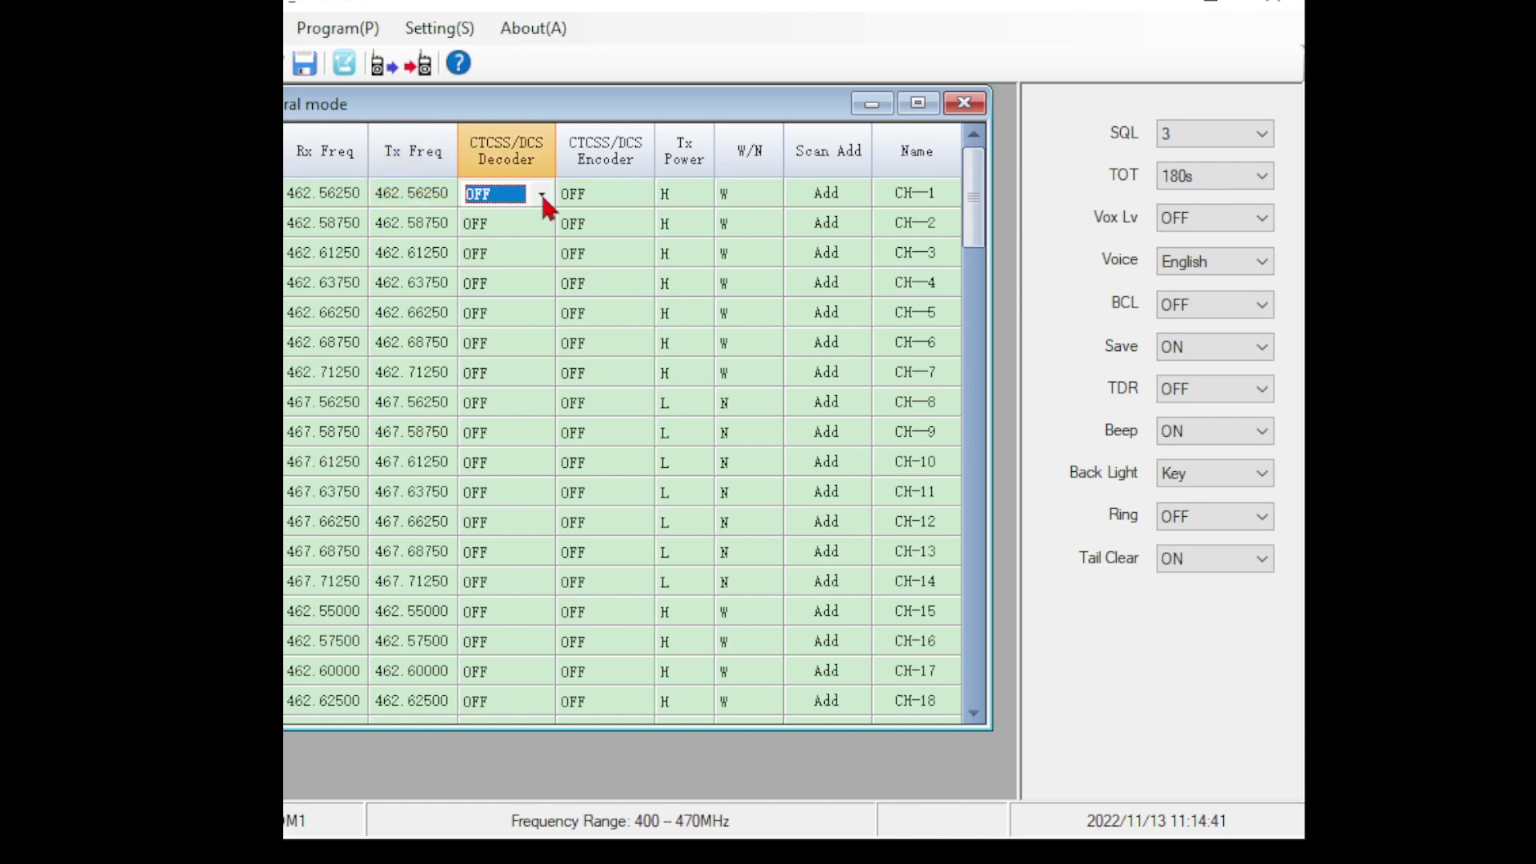
pyautogui.click(542, 195)
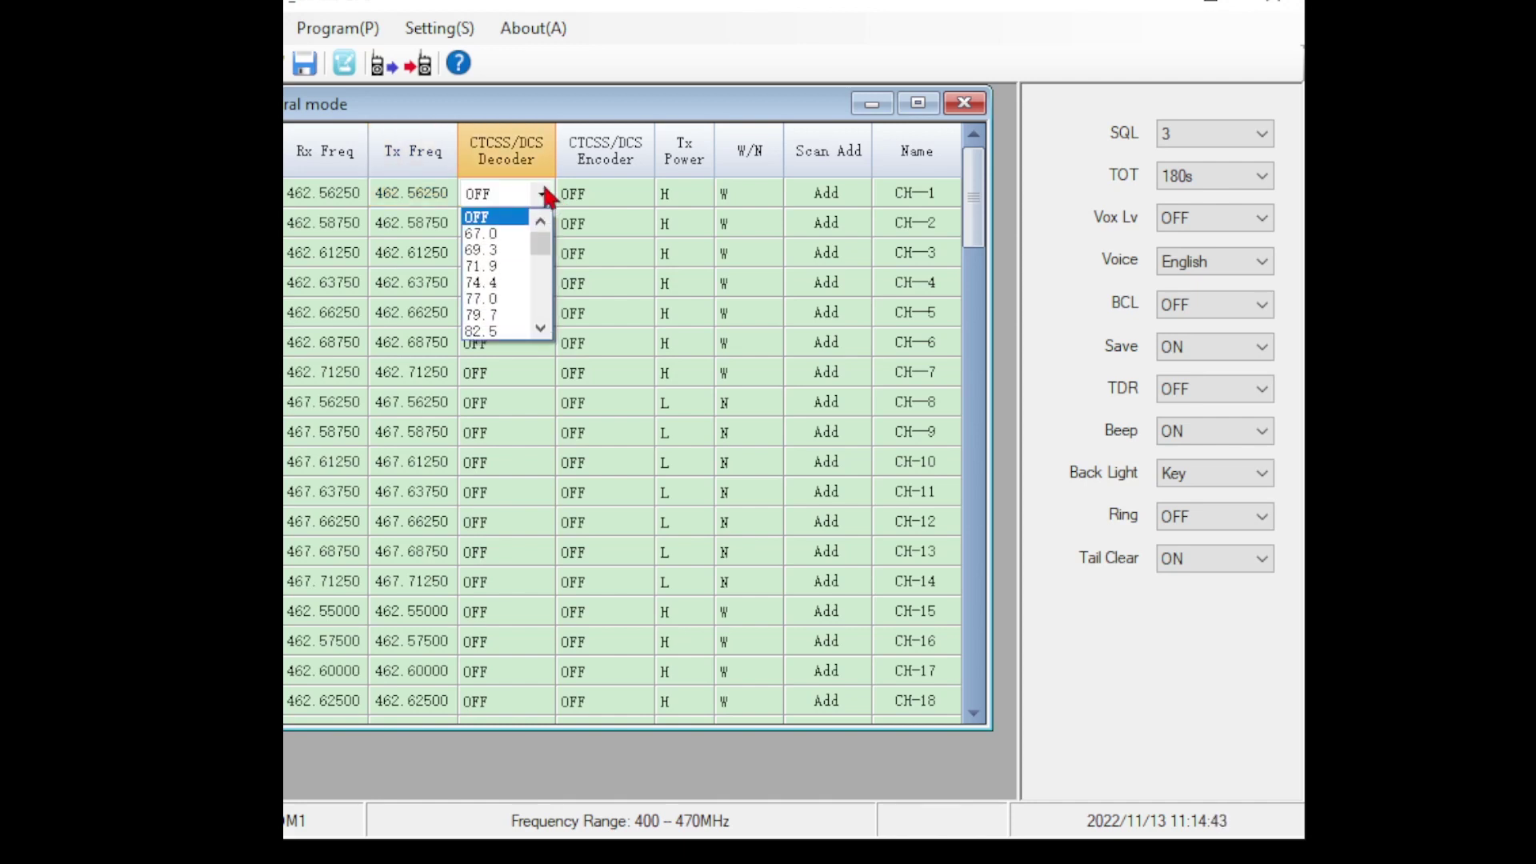
pyautogui.click(545, 193)
pyautogui.click(643, 195)
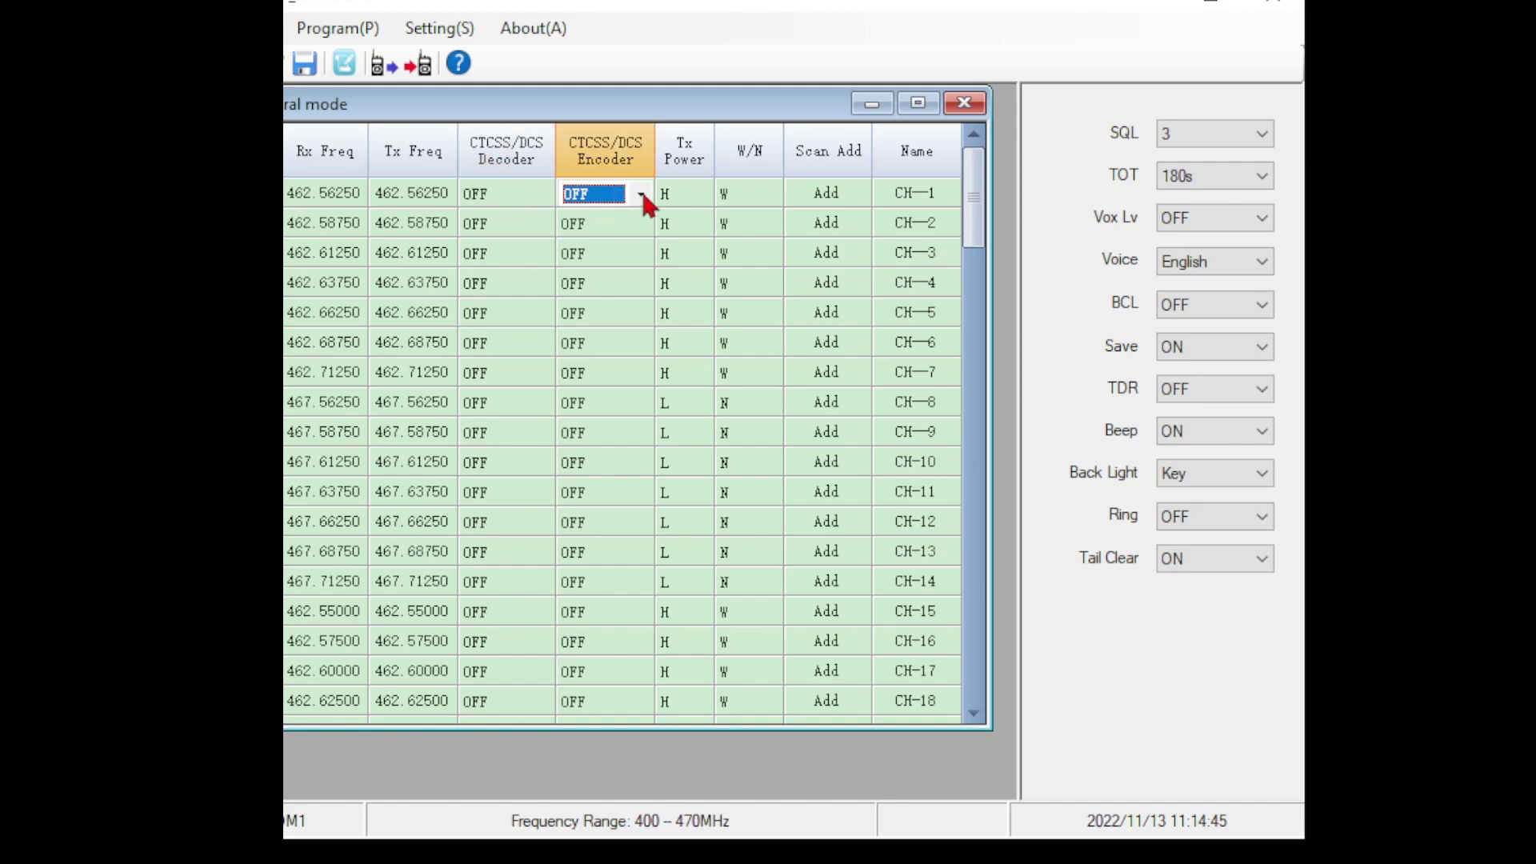
pyautogui.click(641, 195)
pyautogui.click(642, 195)
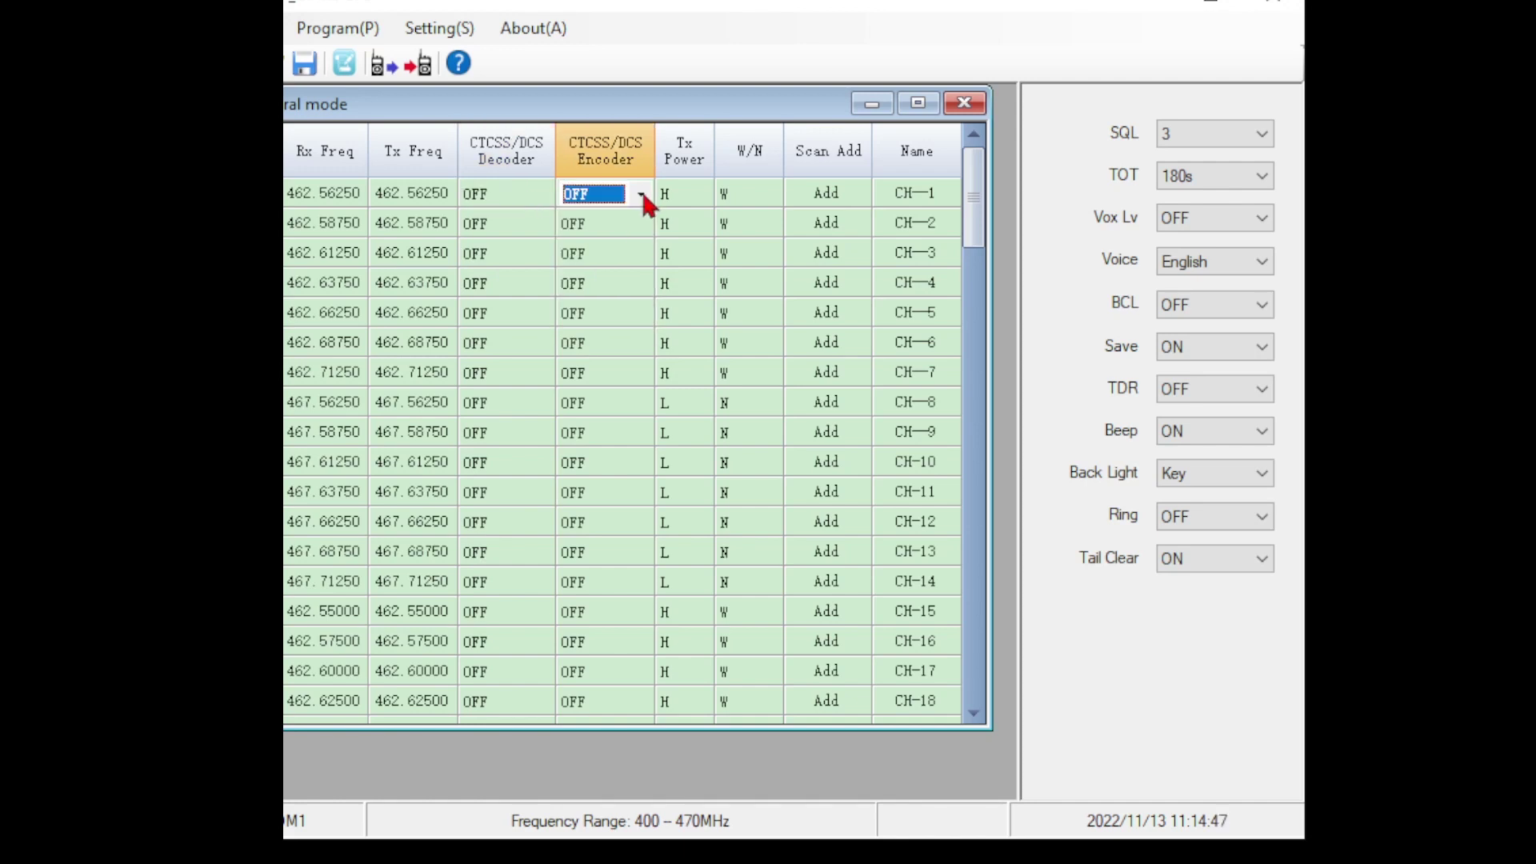
pyautogui.click(705, 196)
pyautogui.click(703, 195)
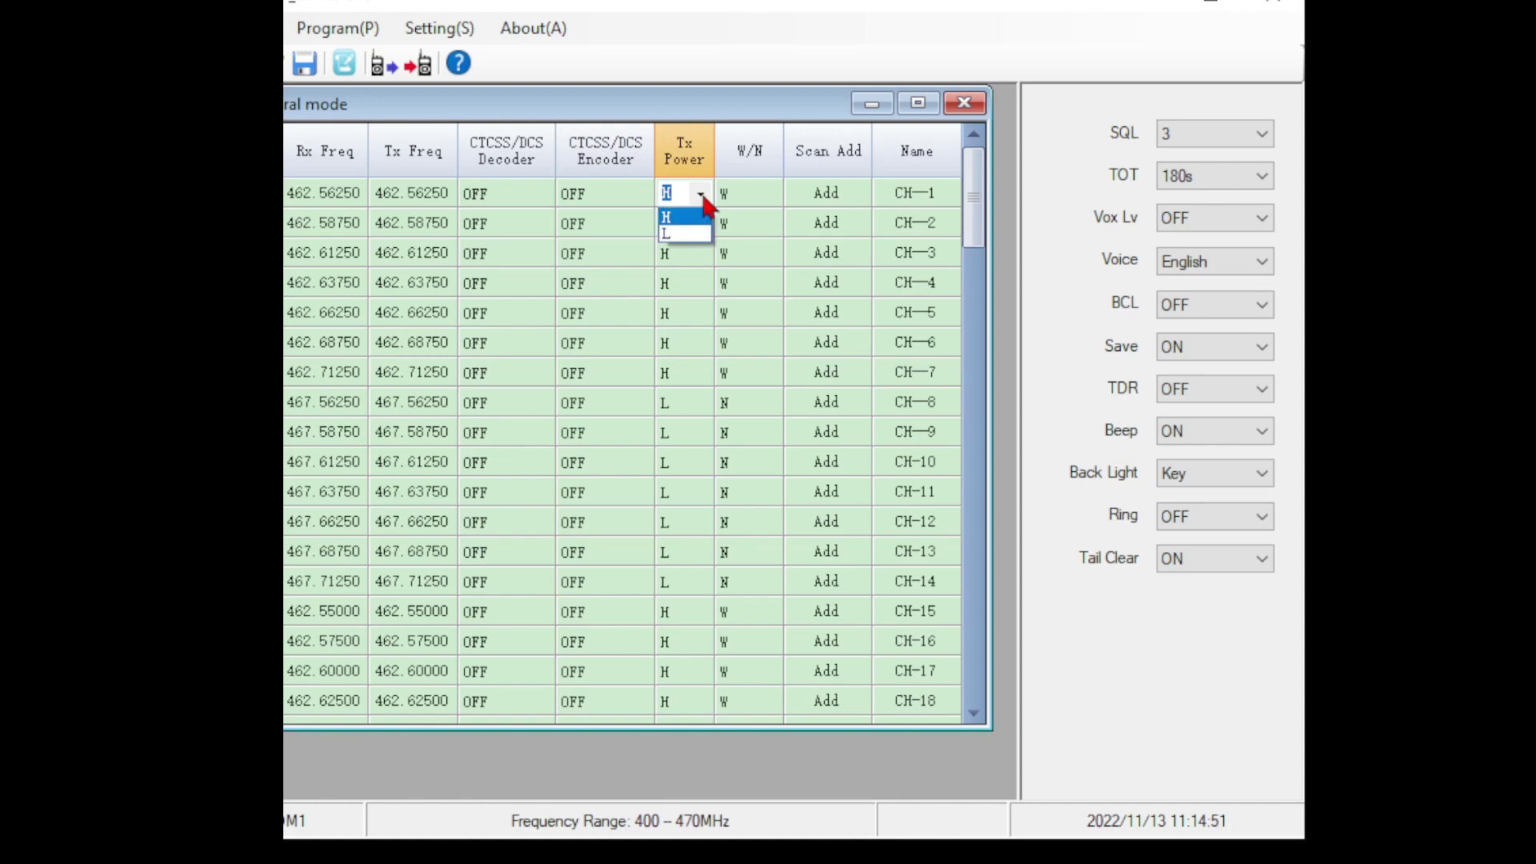
pyautogui.click(704, 197)
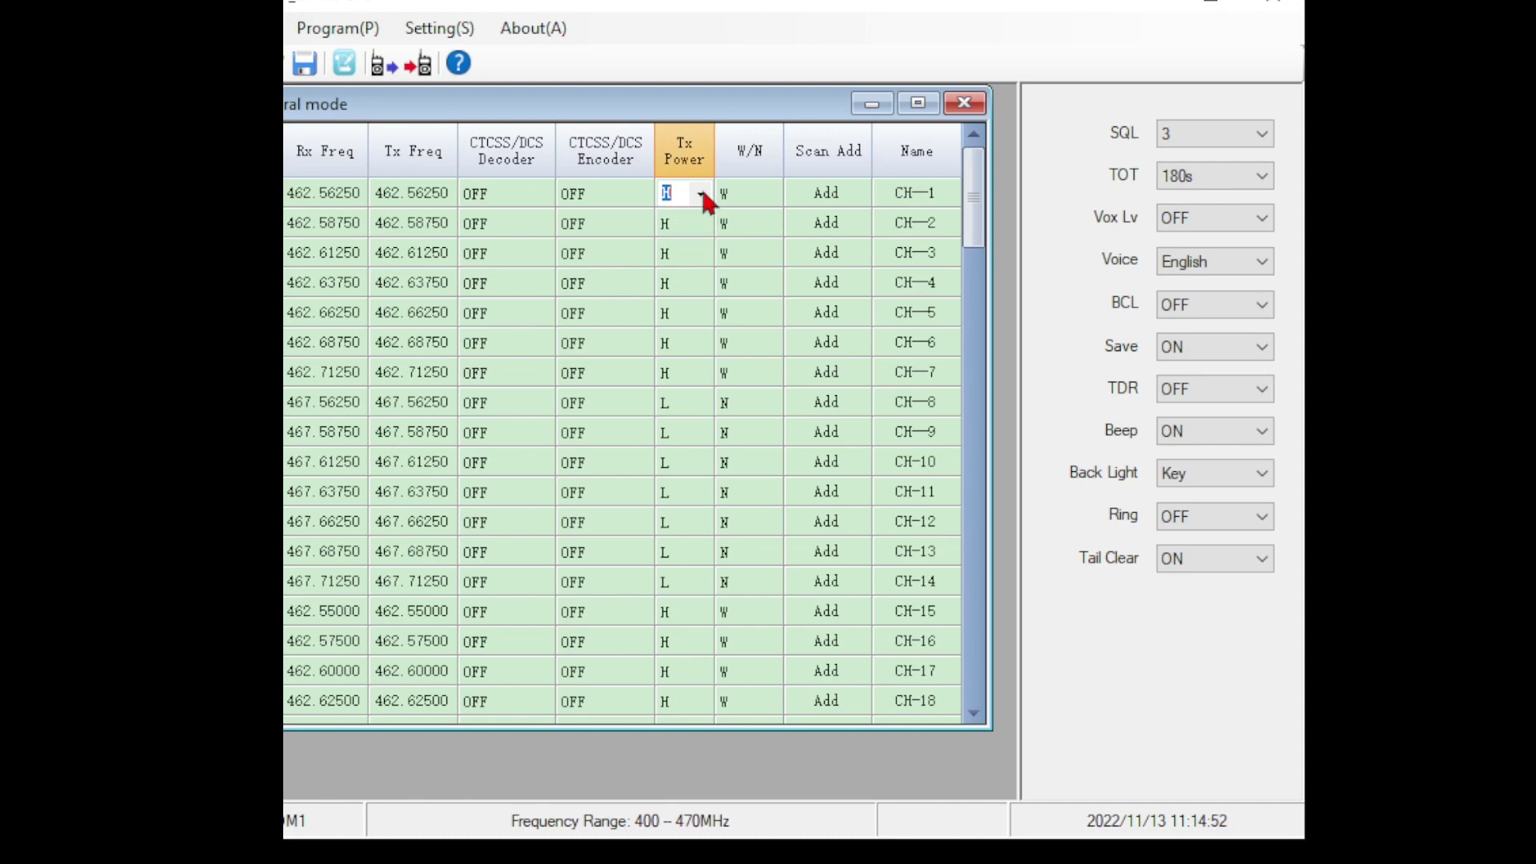
# Check channel 8's transmit power, wide/narrow bandwidth setting and scan-add options
pyautogui.click(703, 410)
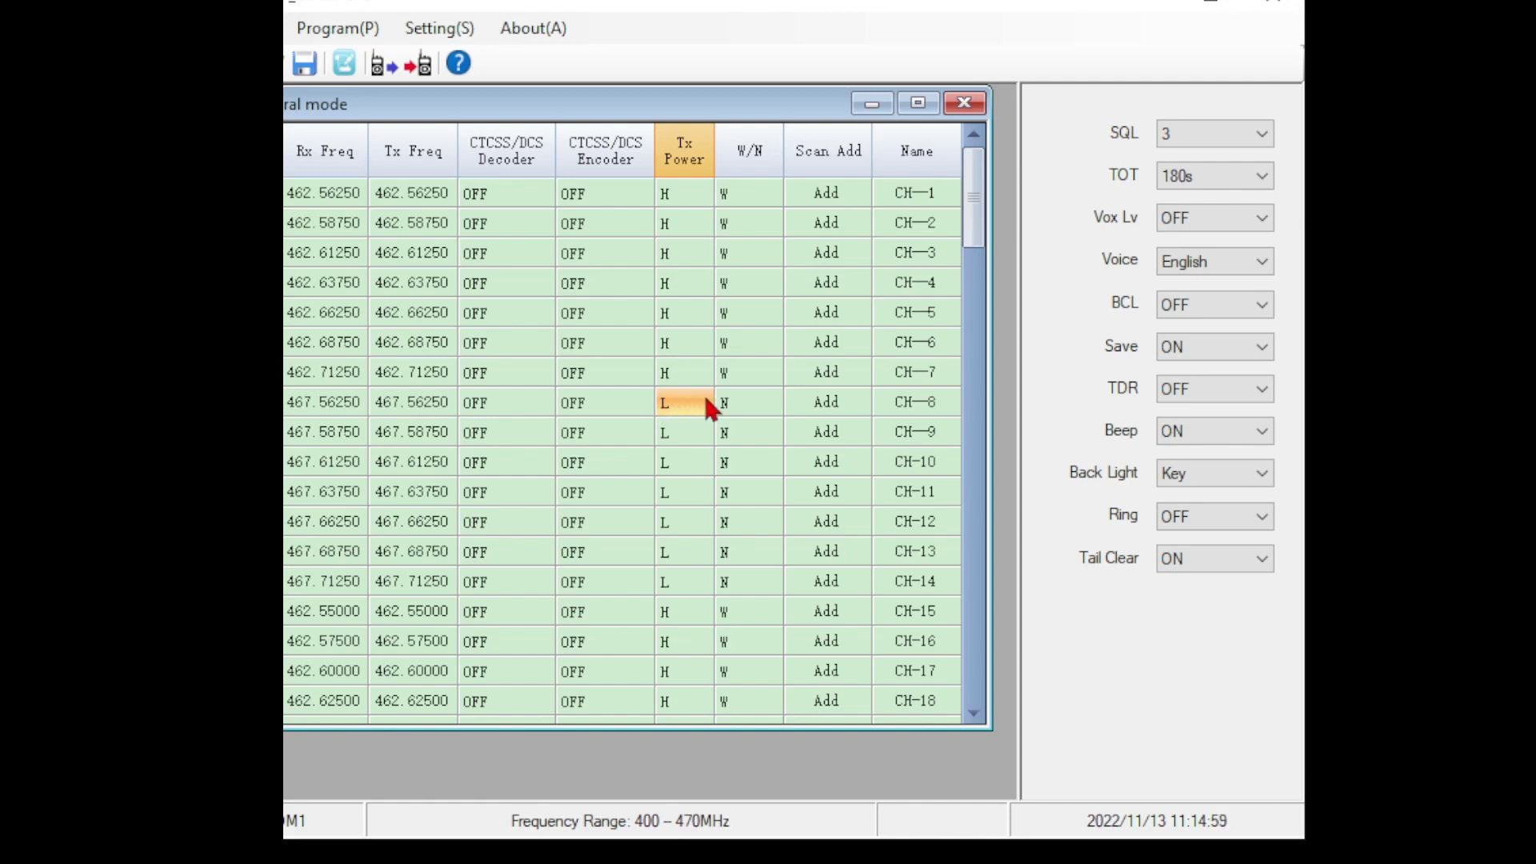
pyautogui.click(752, 400)
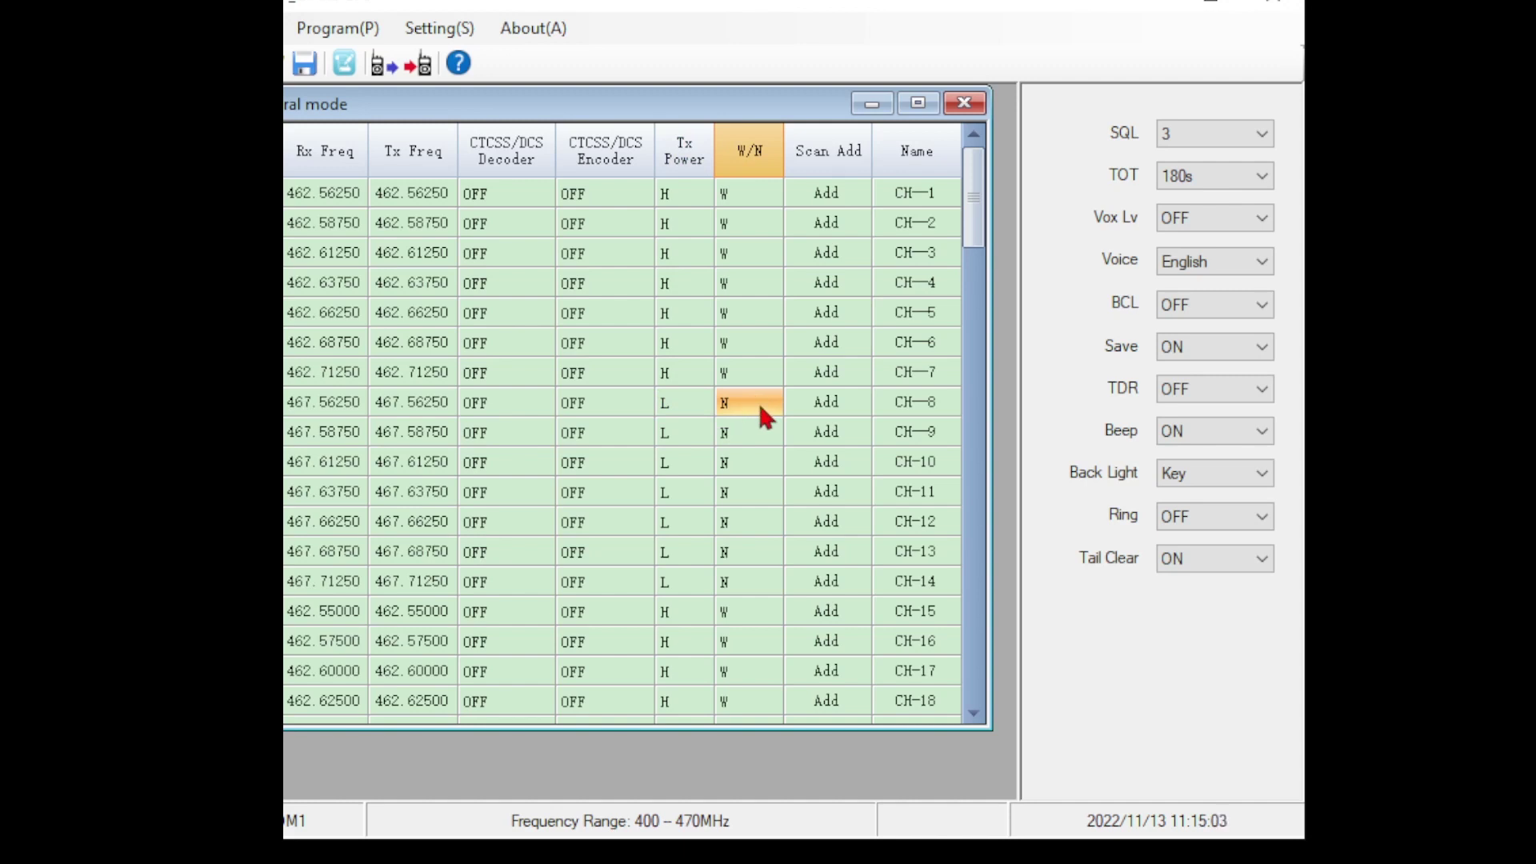
pyautogui.click(832, 409)
pyautogui.click(851, 408)
pyautogui.click(853, 404)
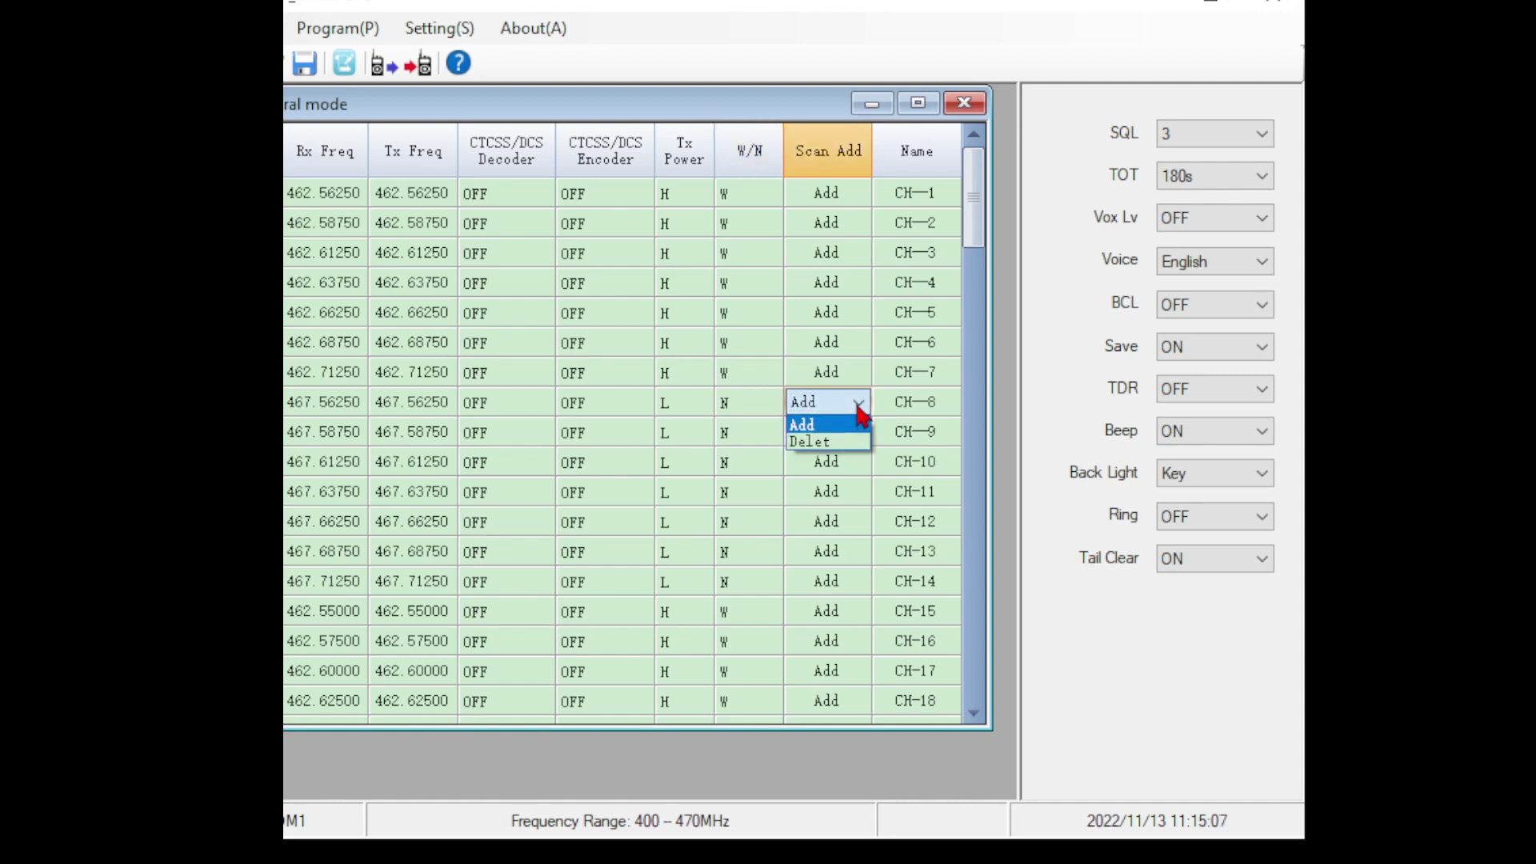
pyautogui.click(848, 421)
pyautogui.click(741, 398)
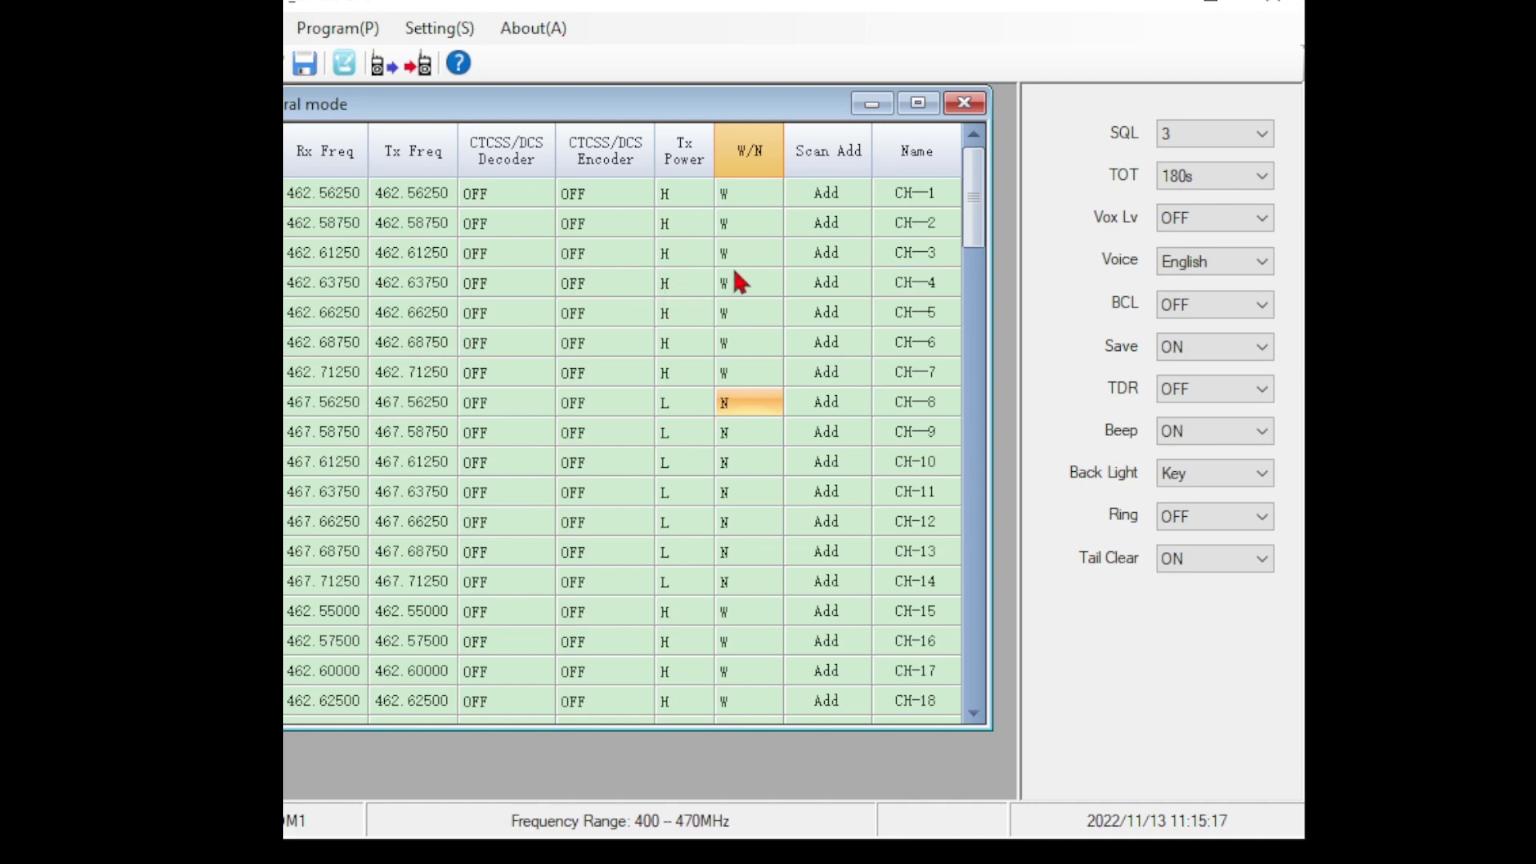
# Rename channel 1 with the person's first name, channel 2 as WIFE and channel 3 as KID
pyautogui.click(941, 192)
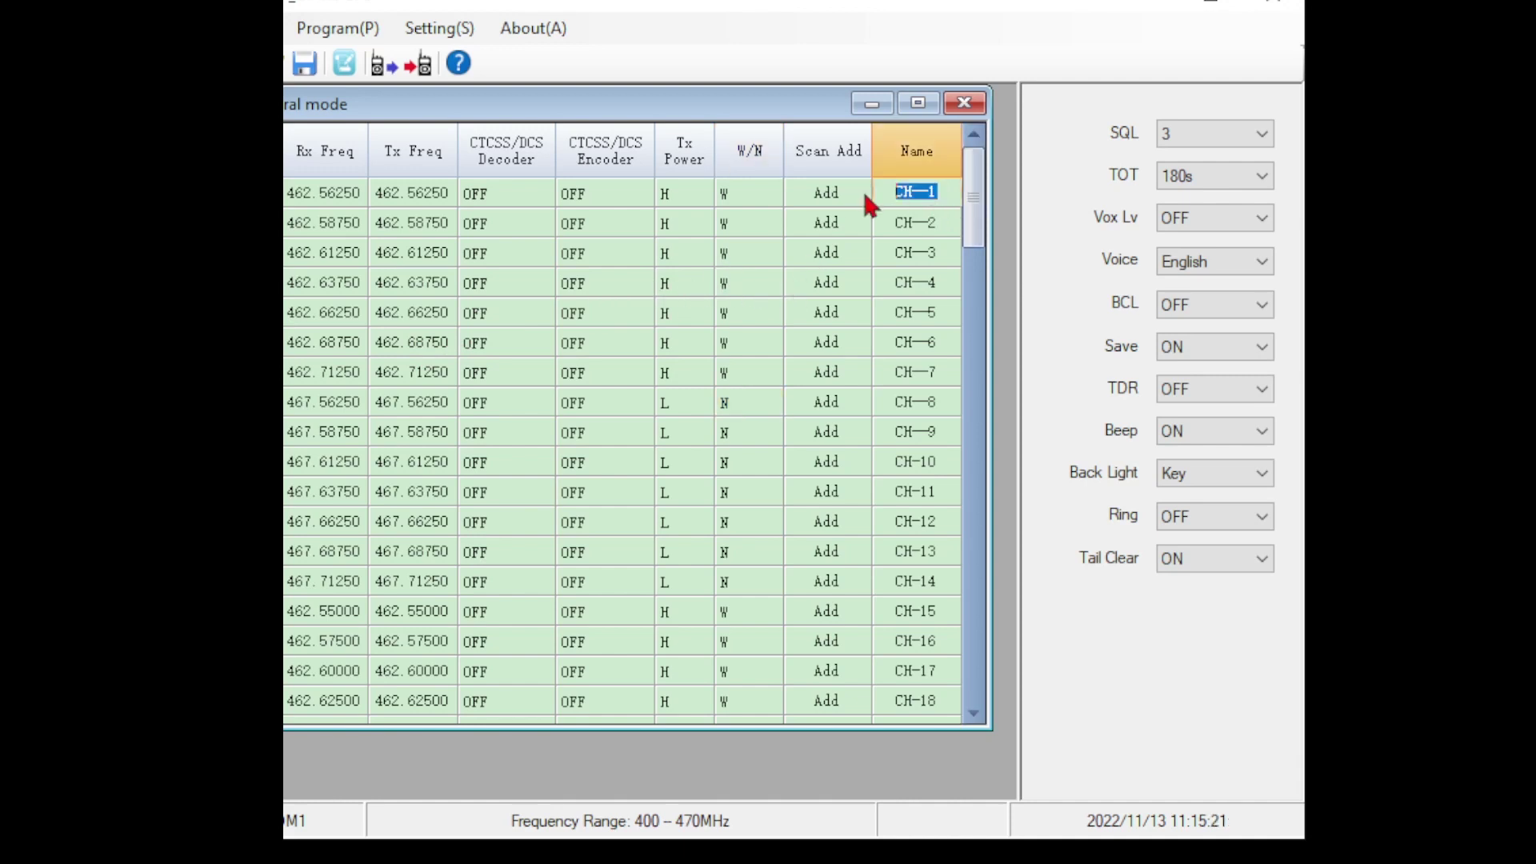
pyautogui.write('JIM')
pyautogui.click(919, 228)
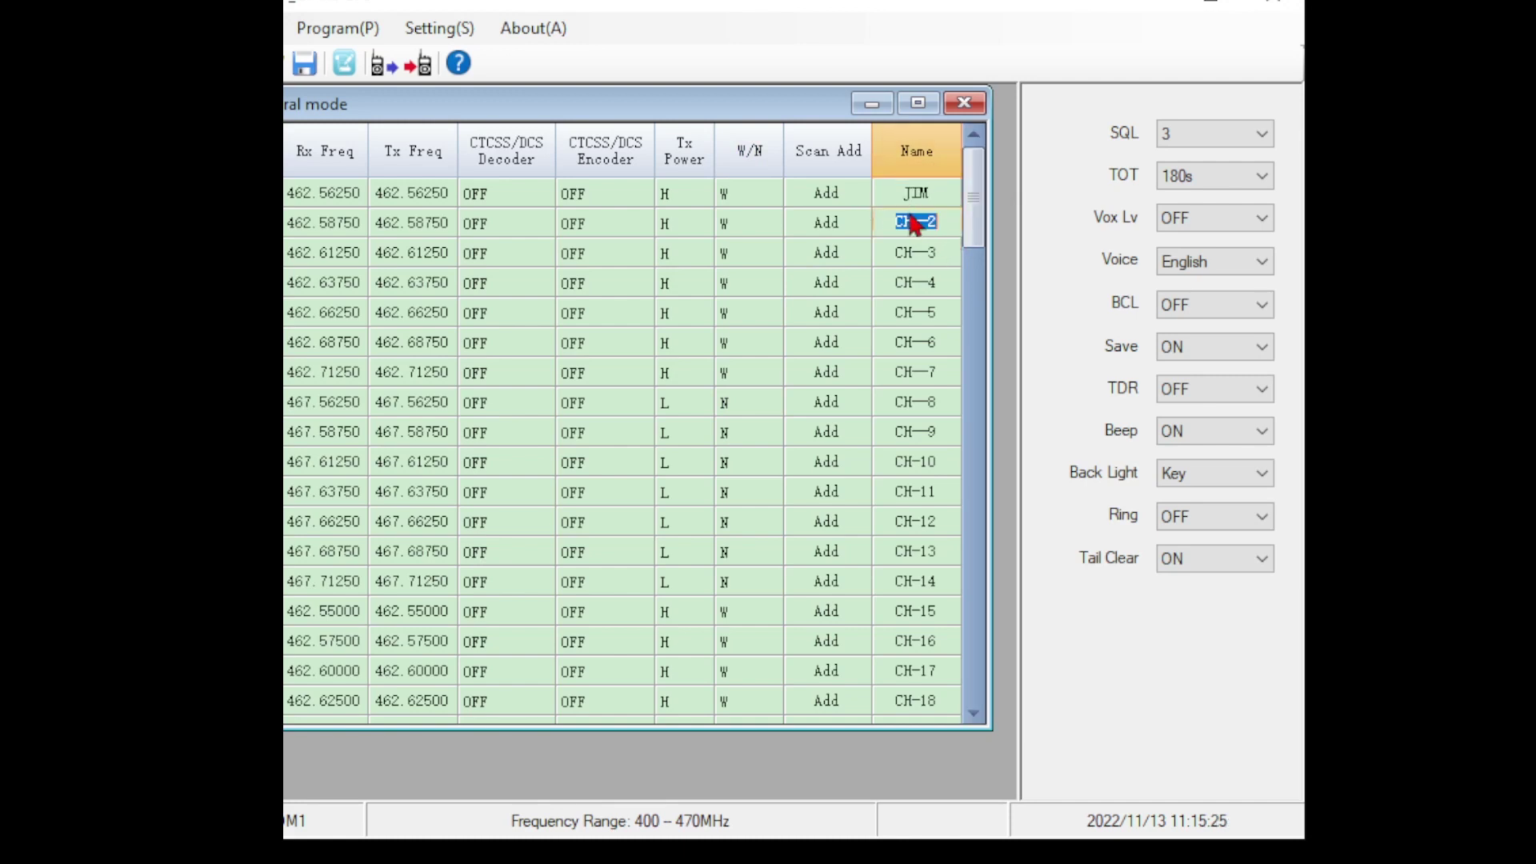
pyautogui.write('WIFE')
pyautogui.click(924, 253)
pyautogui.write('KID')
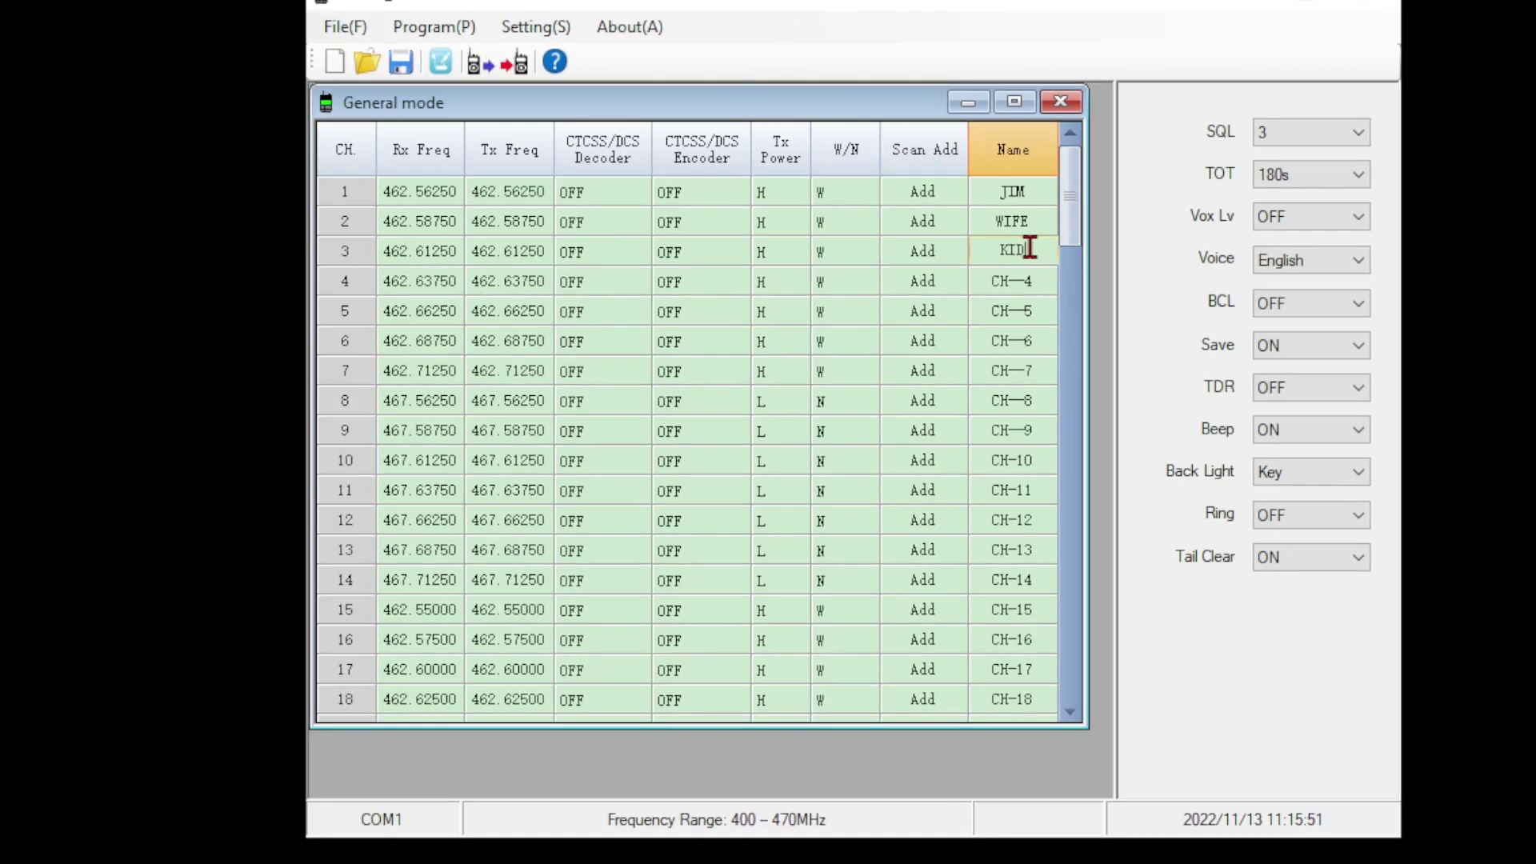
# Examine channel 22's CTCSS/DCS decoder and encoder options, transmit power and wide/narrow bandwidth setting
pyautogui.moveTo(1073, 232); pyautogui.dragTo(1077, 336)
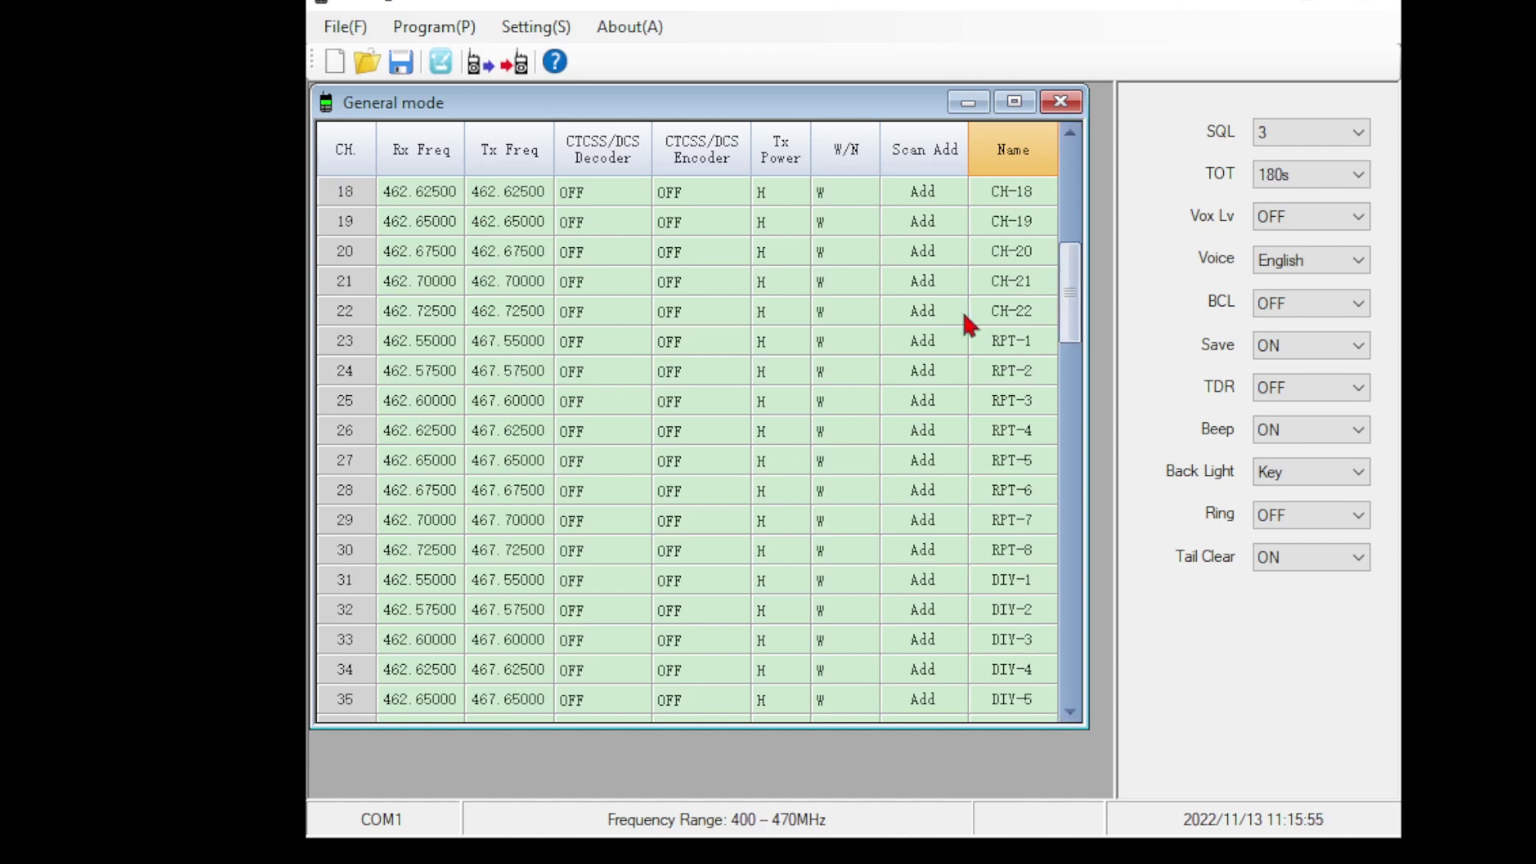
pyautogui.click(625, 306)
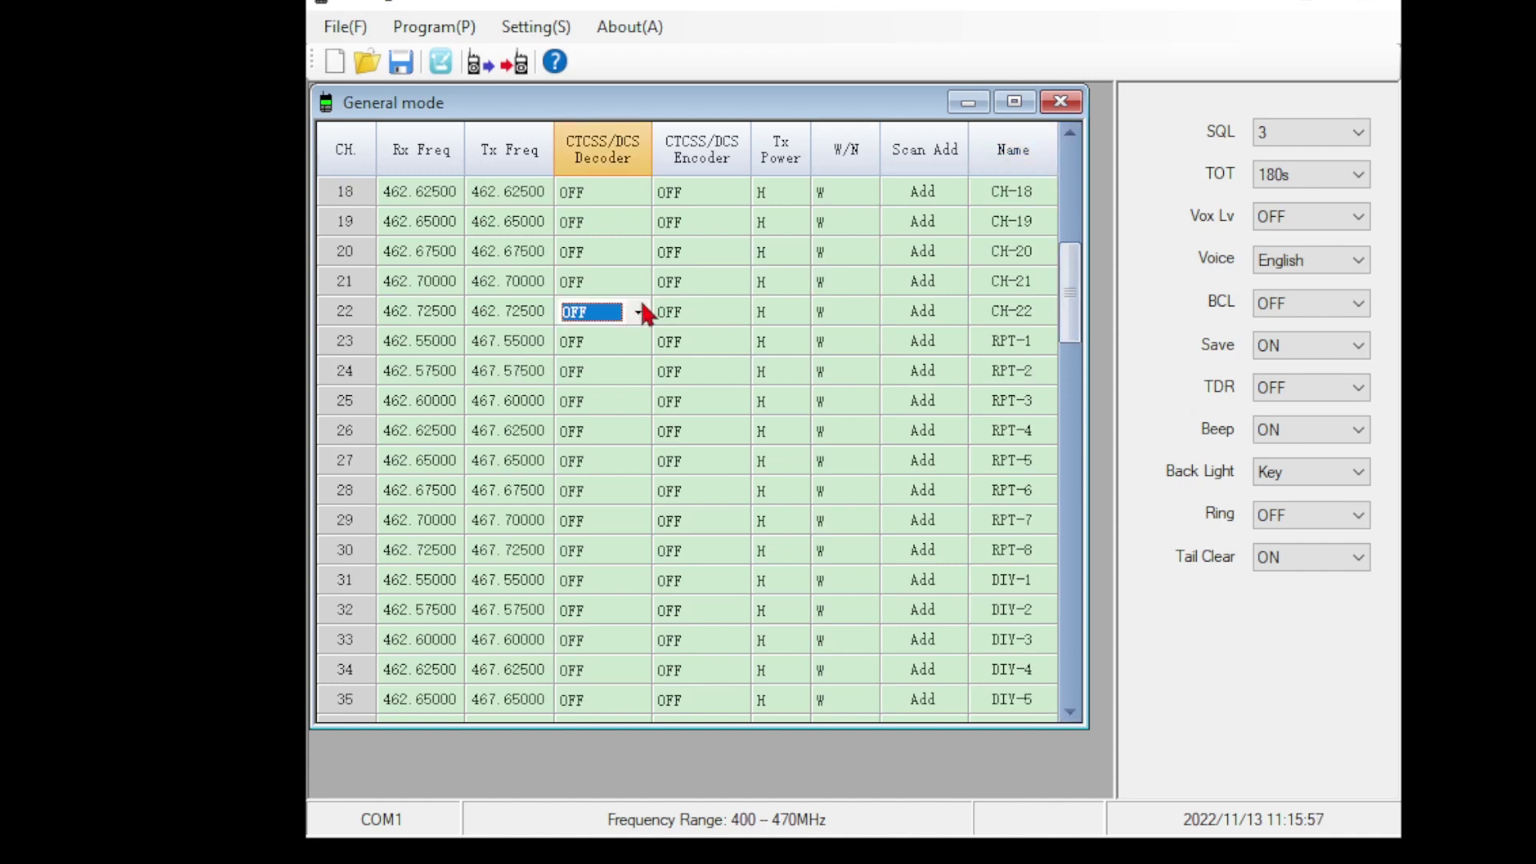
pyautogui.click(639, 310)
pyautogui.click(639, 311)
pyautogui.click(724, 311)
pyautogui.click(738, 312)
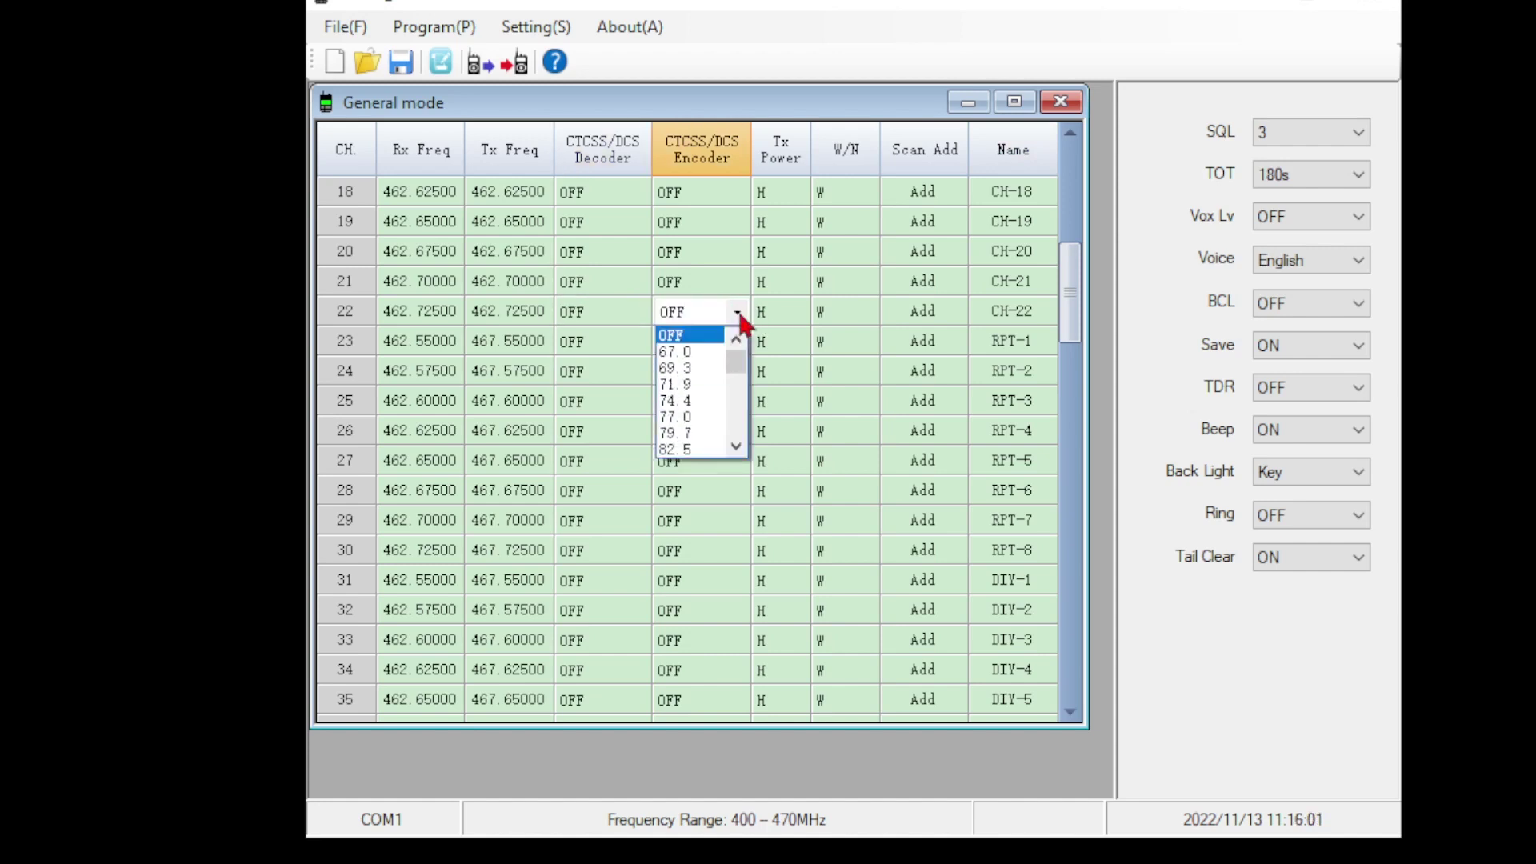
pyautogui.click(738, 312)
pyautogui.click(797, 313)
pyautogui.click(799, 311)
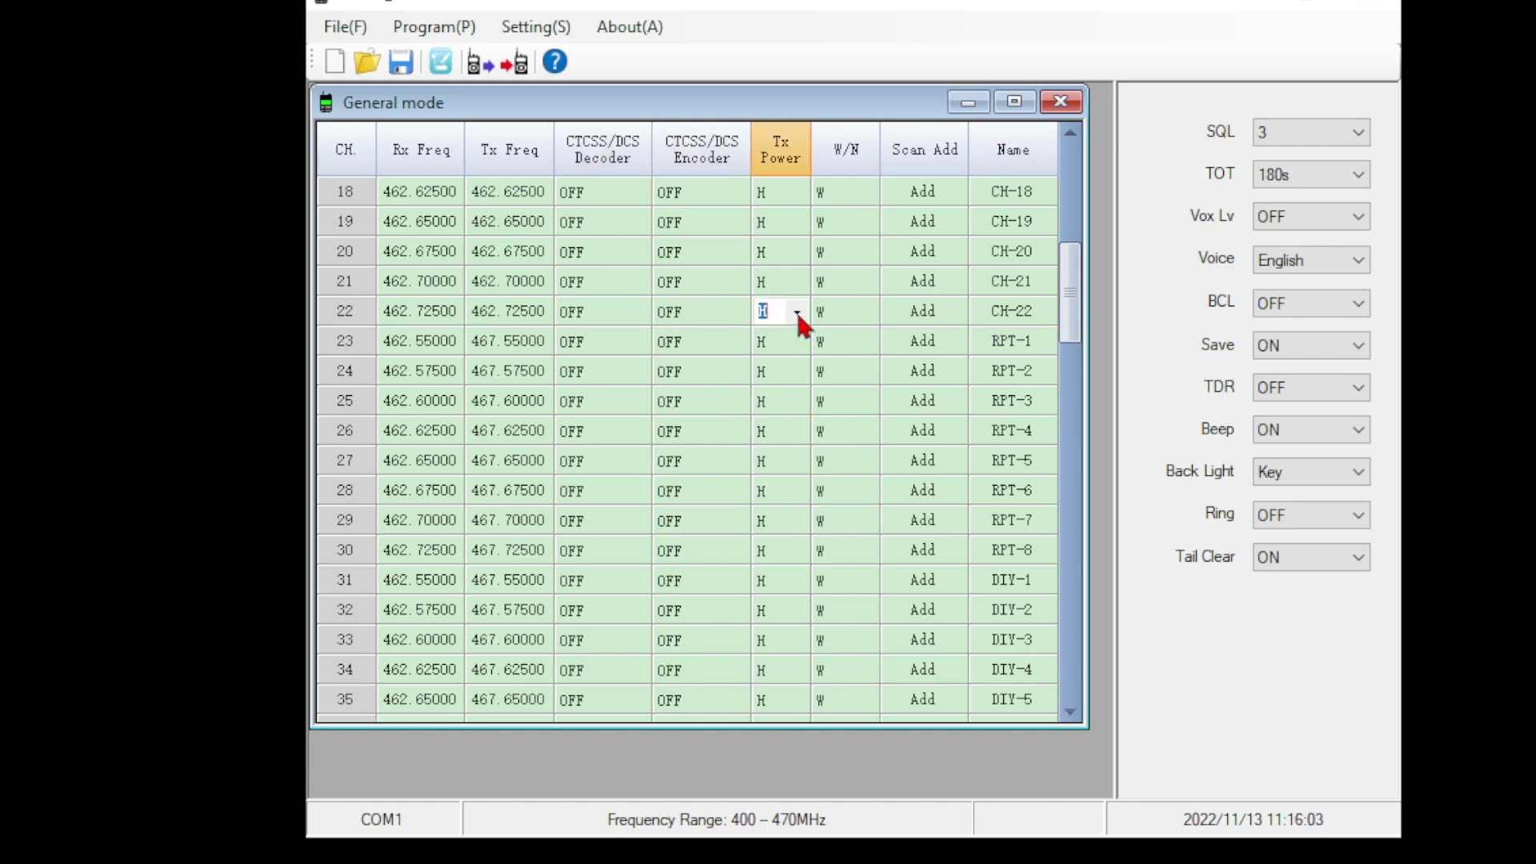
pyautogui.click(863, 310)
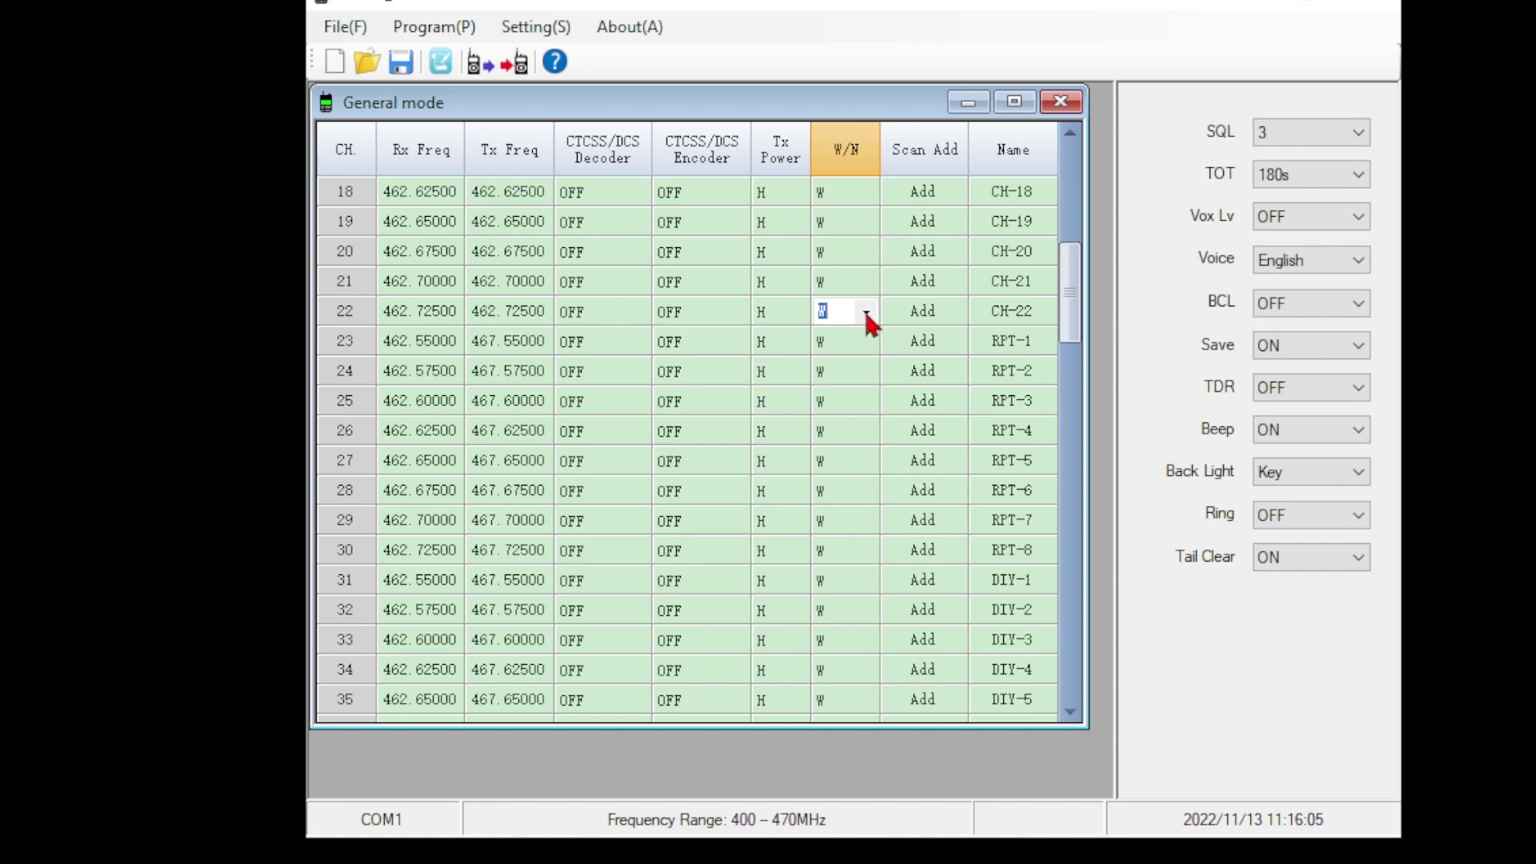
# Look through the repeater and DIY channels down to the empty rows, comparing channel 31's receive and transmit frequencies
pyautogui.scroll(-3, 674, 376)
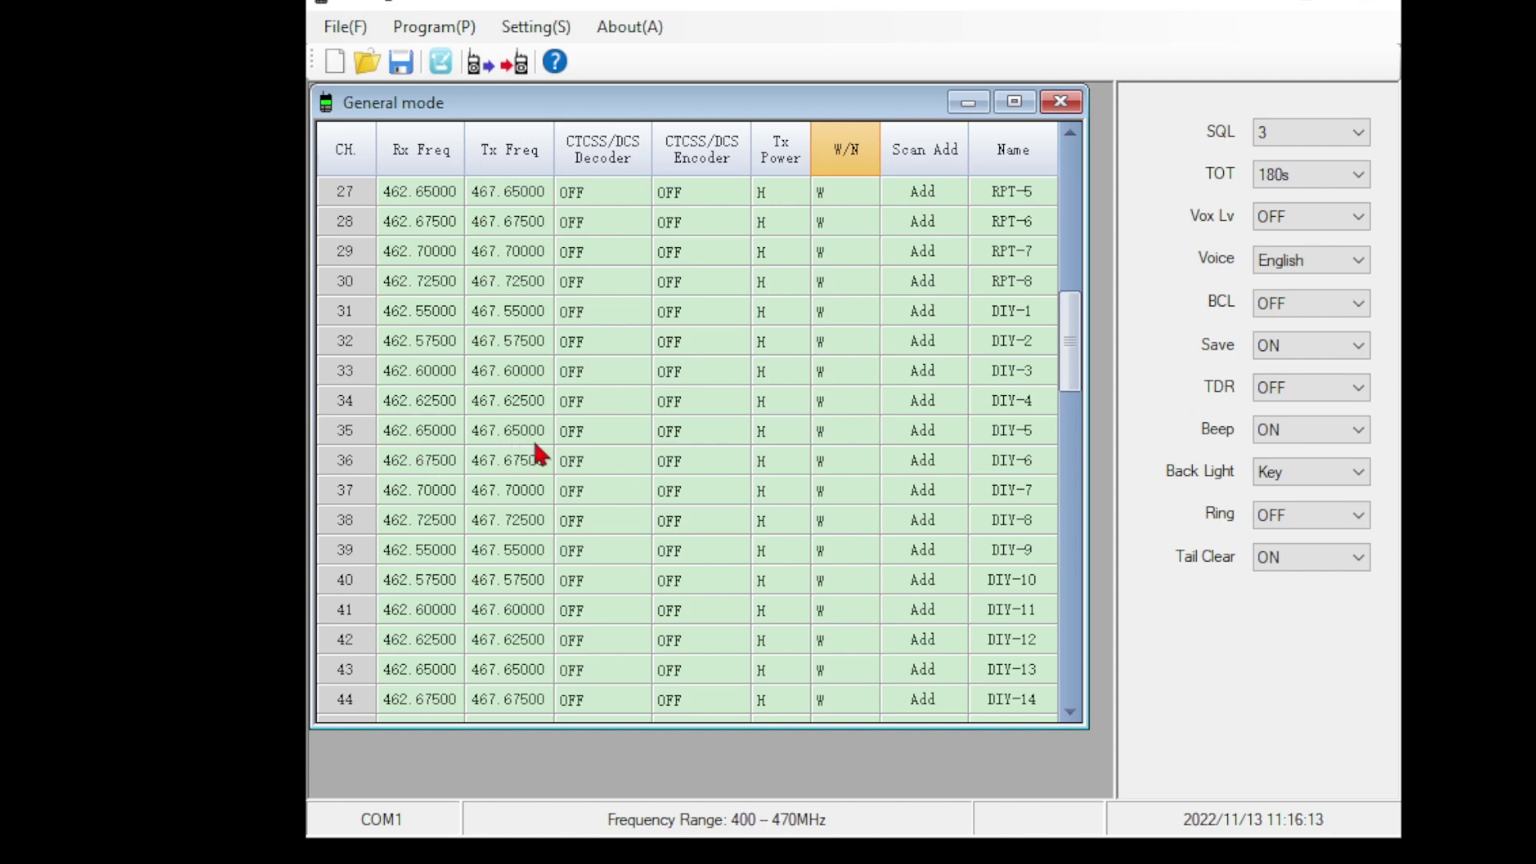
pyautogui.scroll(-5, 662, 424)
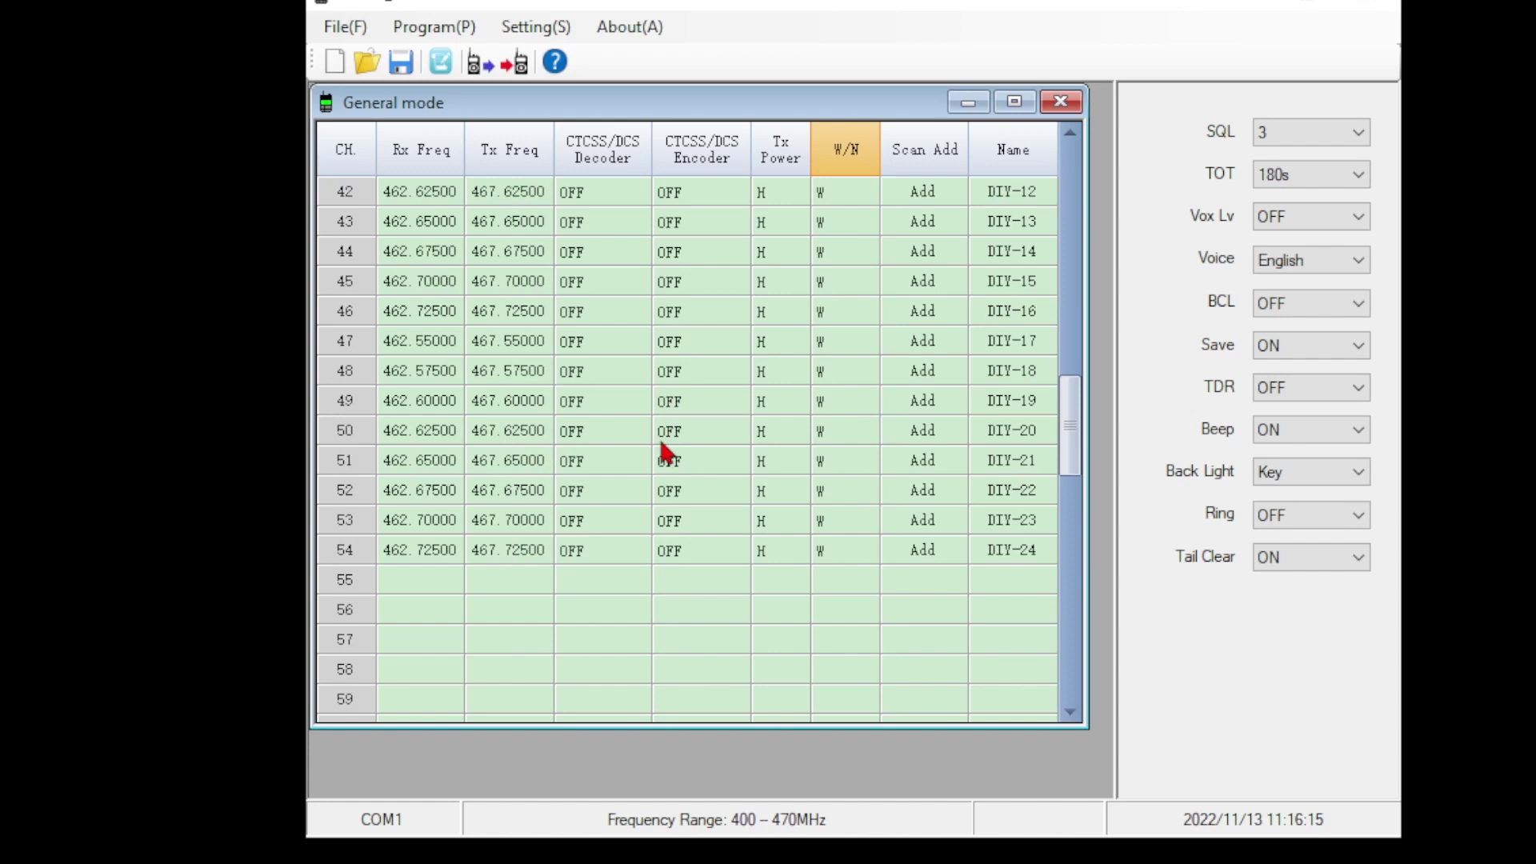
pyautogui.scroll(3, 1007, 450)
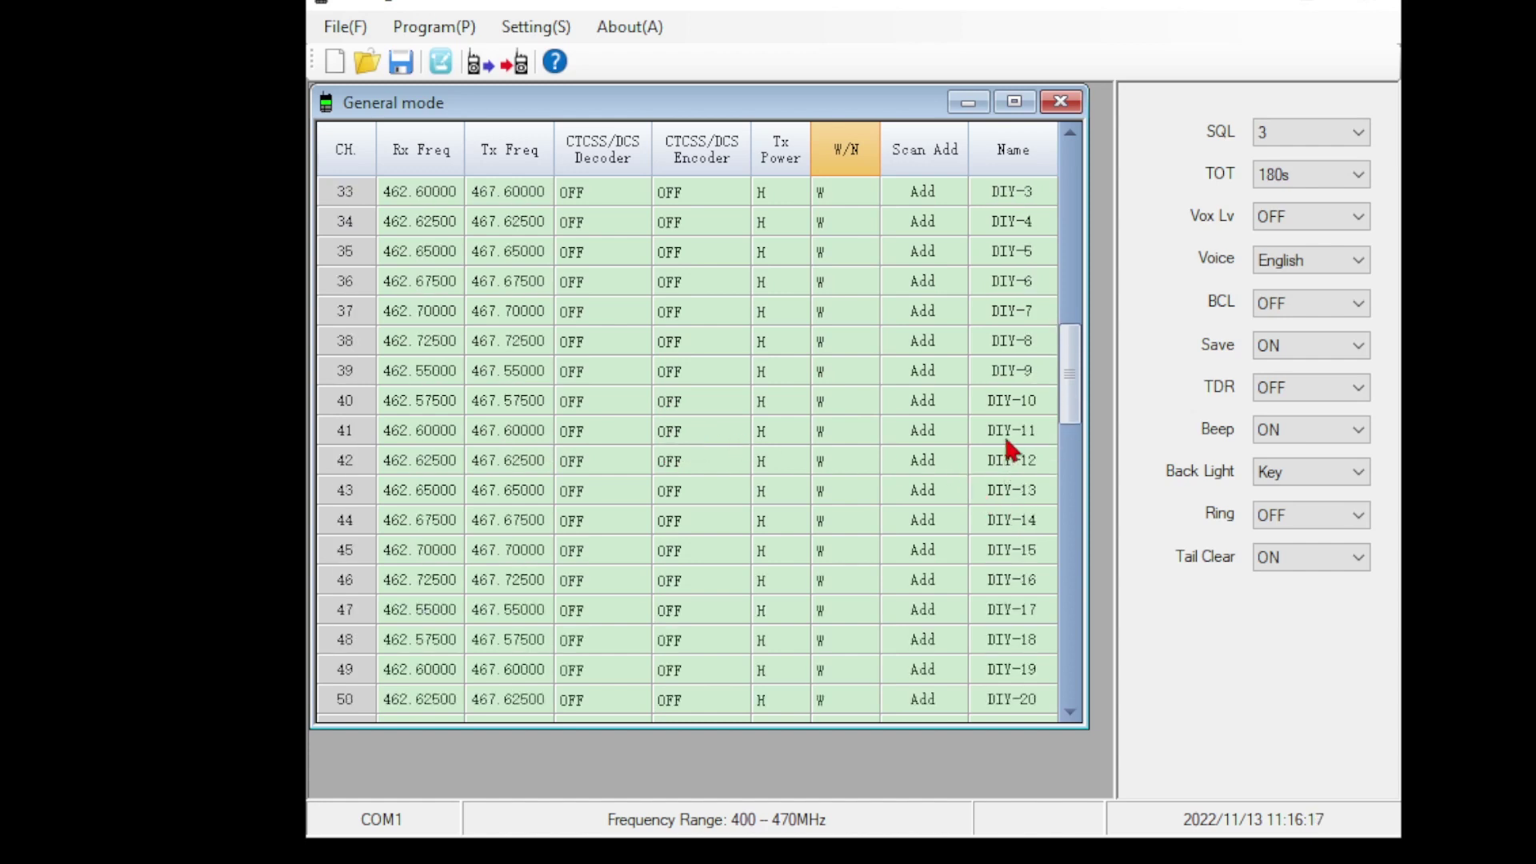
pyautogui.scroll(2, 1005, 429)
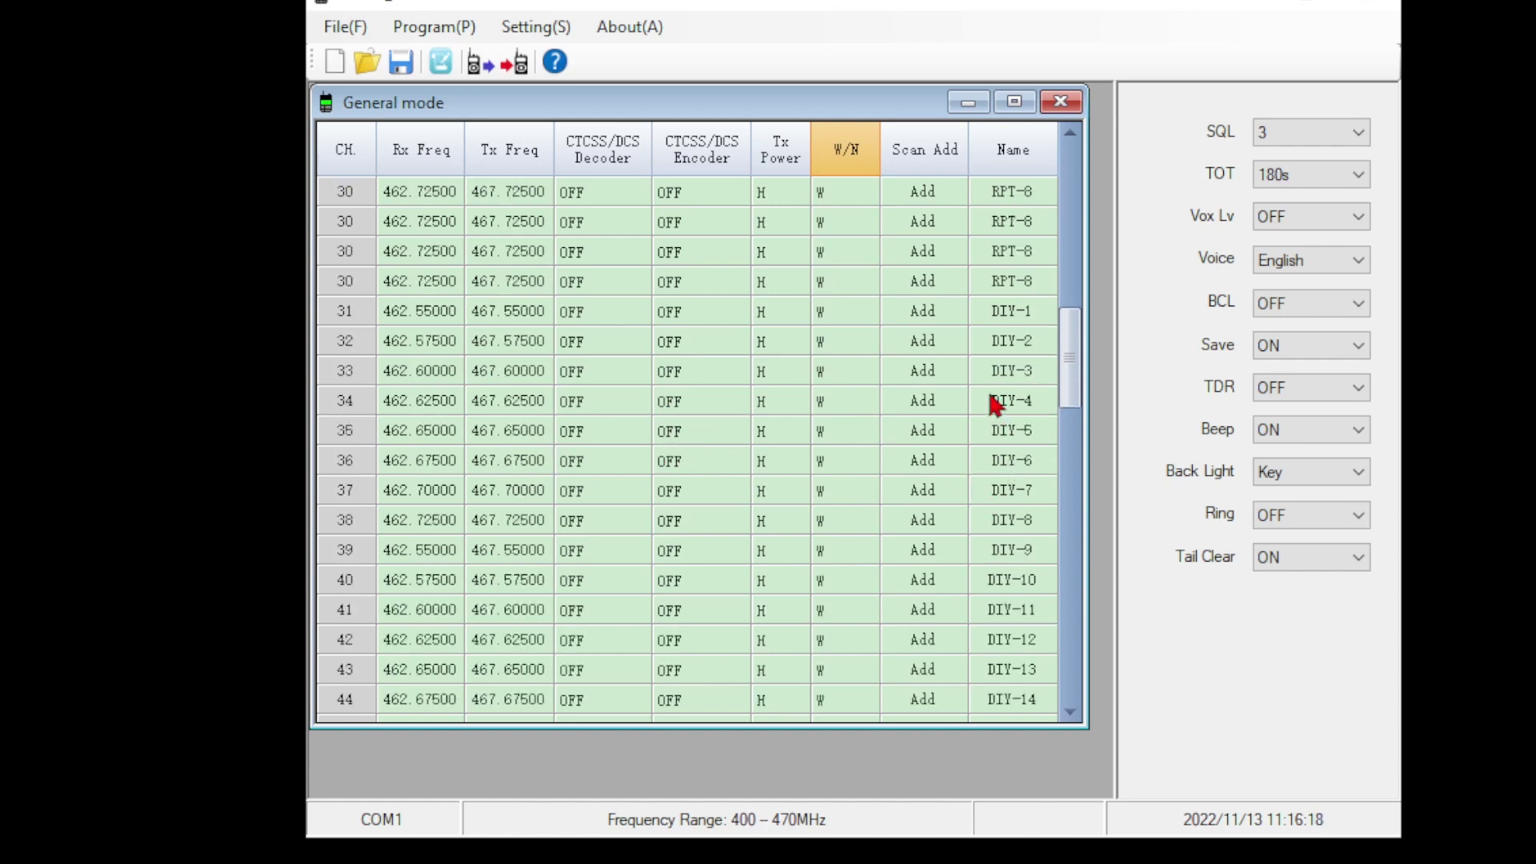
pyautogui.click(432, 313)
pyautogui.click(494, 314)
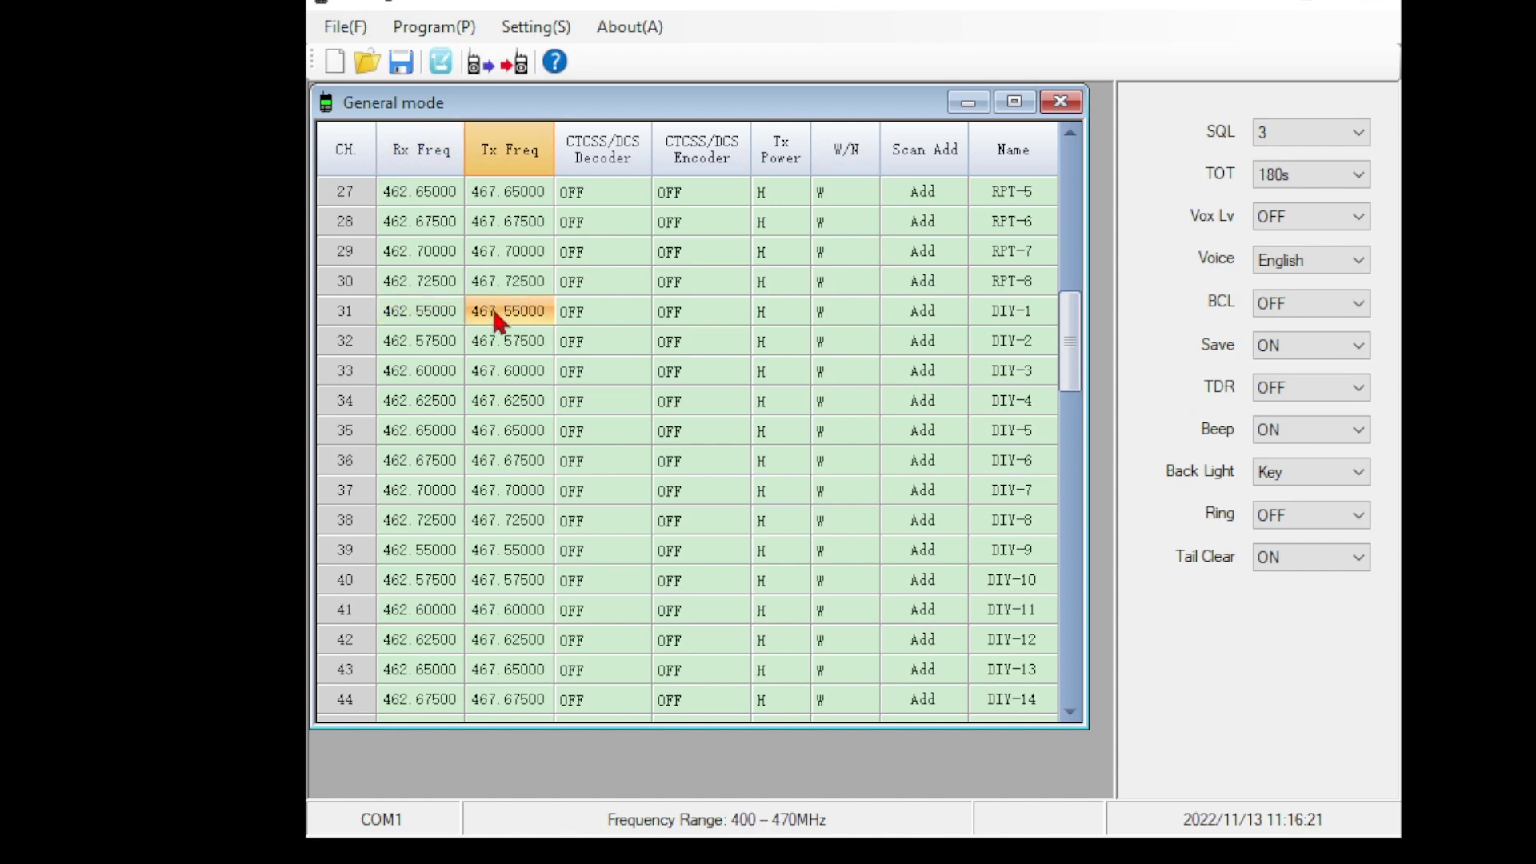
pyautogui.click(443, 321)
pyautogui.click(527, 309)
pyautogui.moveTo(1071, 334); pyautogui.dragTo(1072, 356)
pyautogui.scroll(-5, 1064, 351)
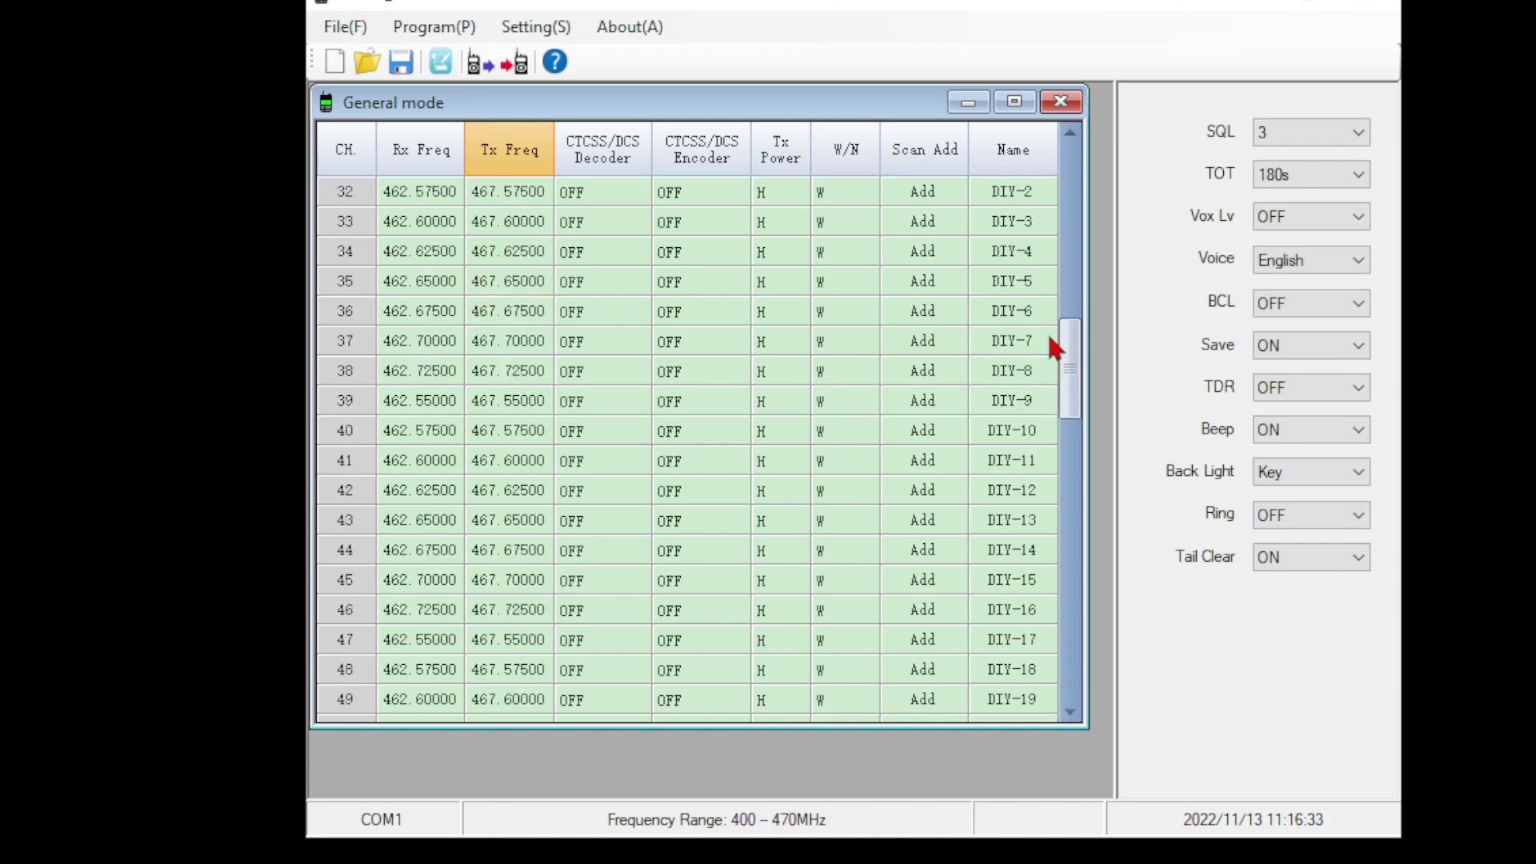
pyautogui.scroll(-1, 1006, 320)
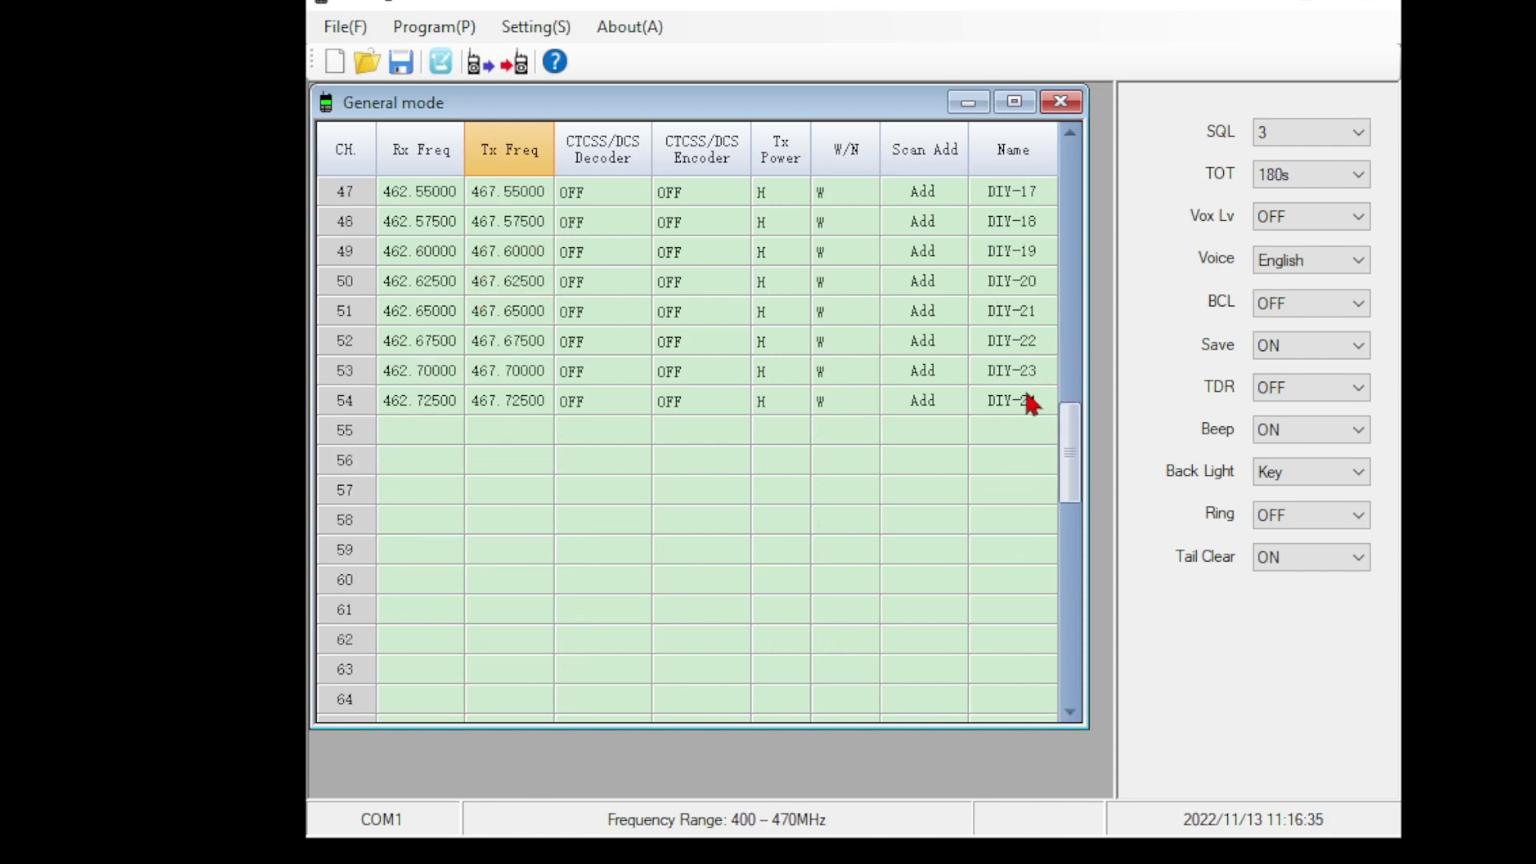
# Add a receive-only entry at channel 55 with a receive frequency of 453.76250, leaving its transmit frequency empty
pyautogui.click(426, 428)
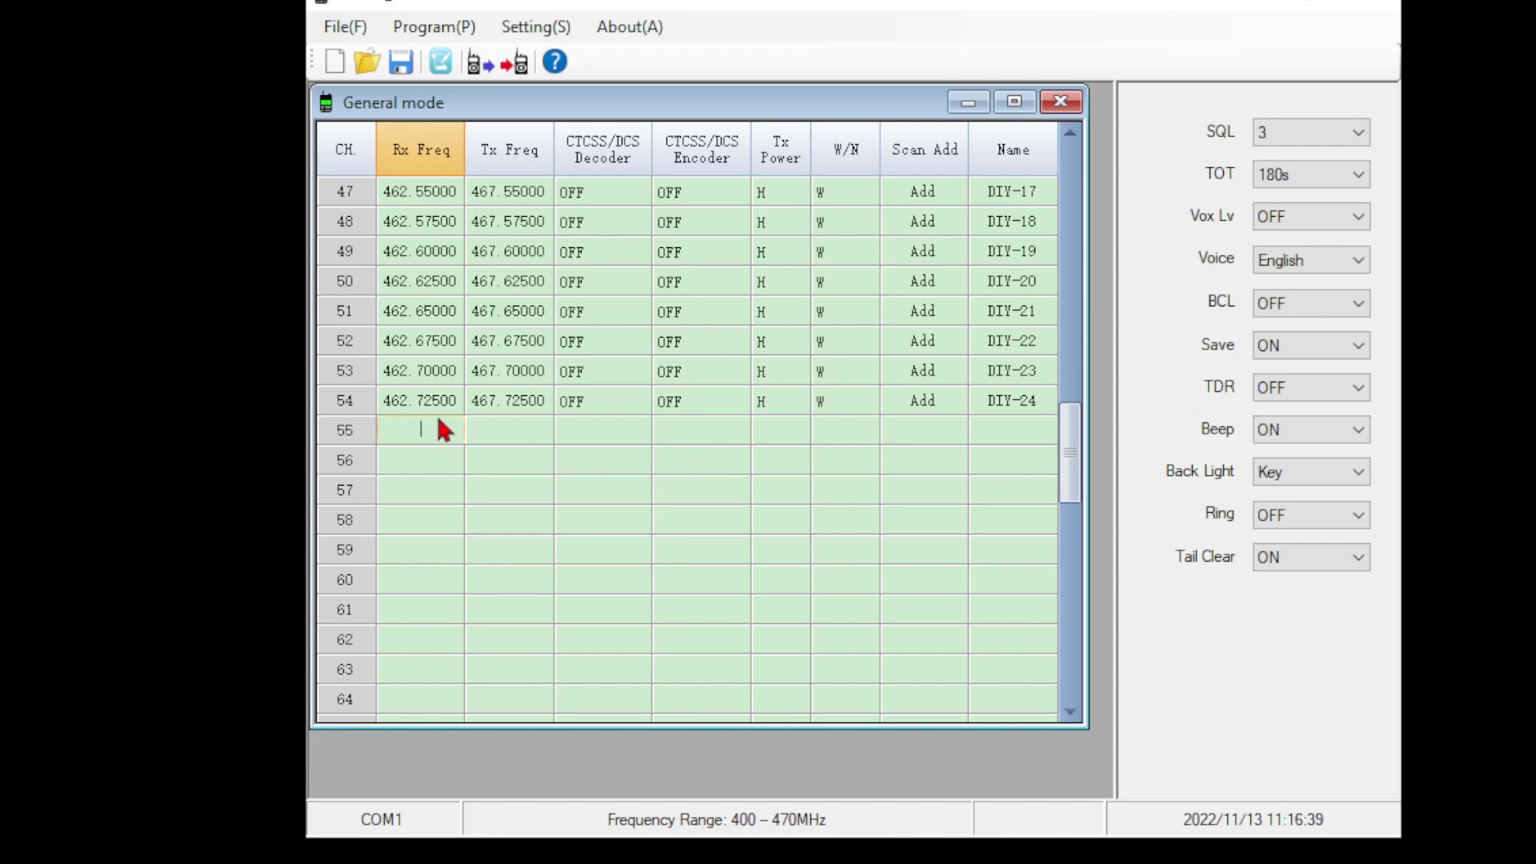
pyautogui.write('453.7625')
pyautogui.press('Tab')
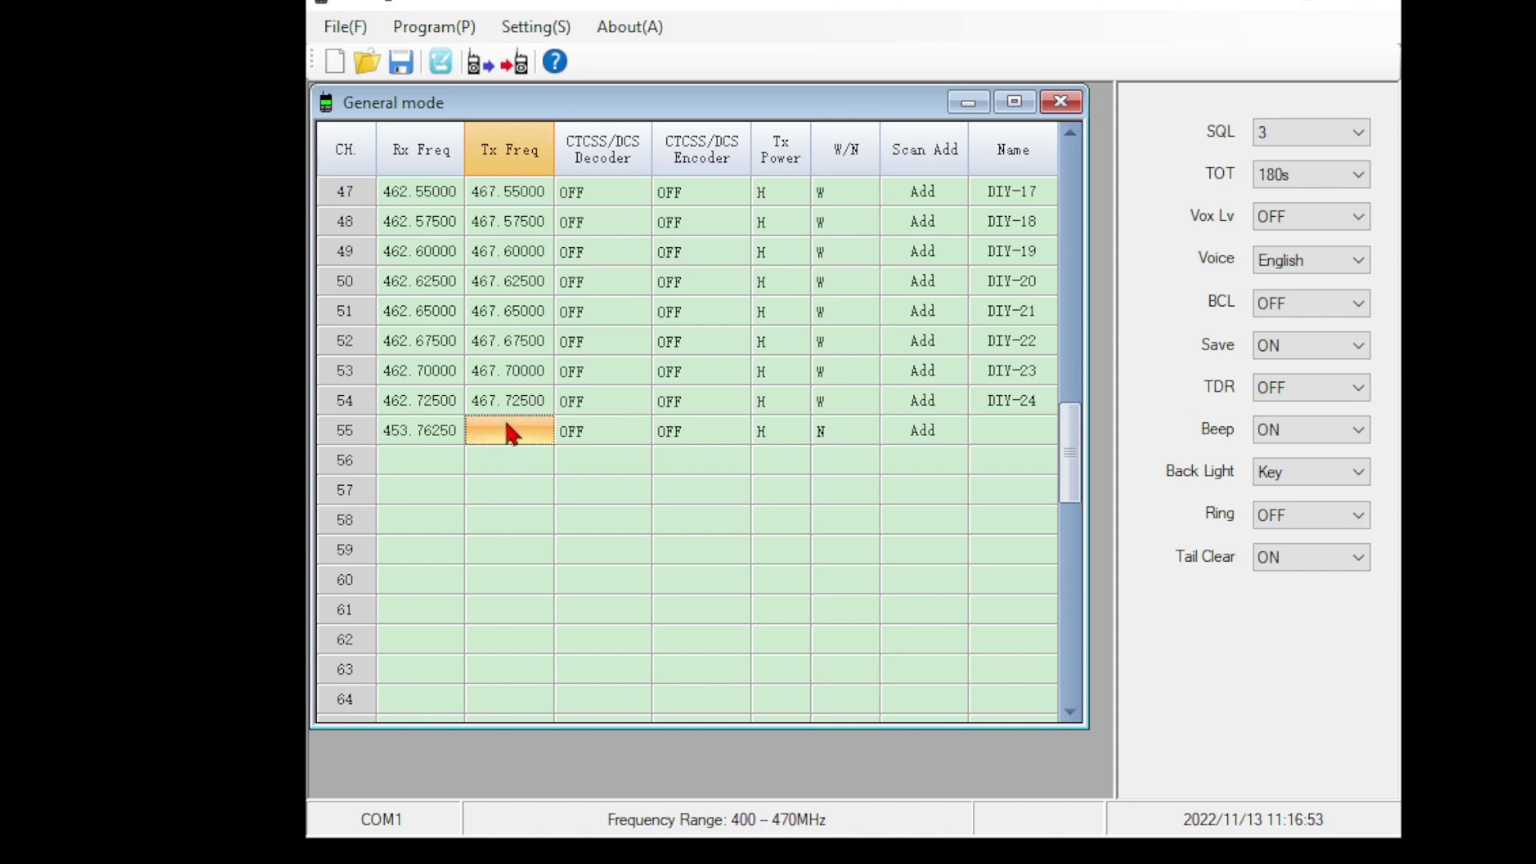
pyautogui.click(596, 431)
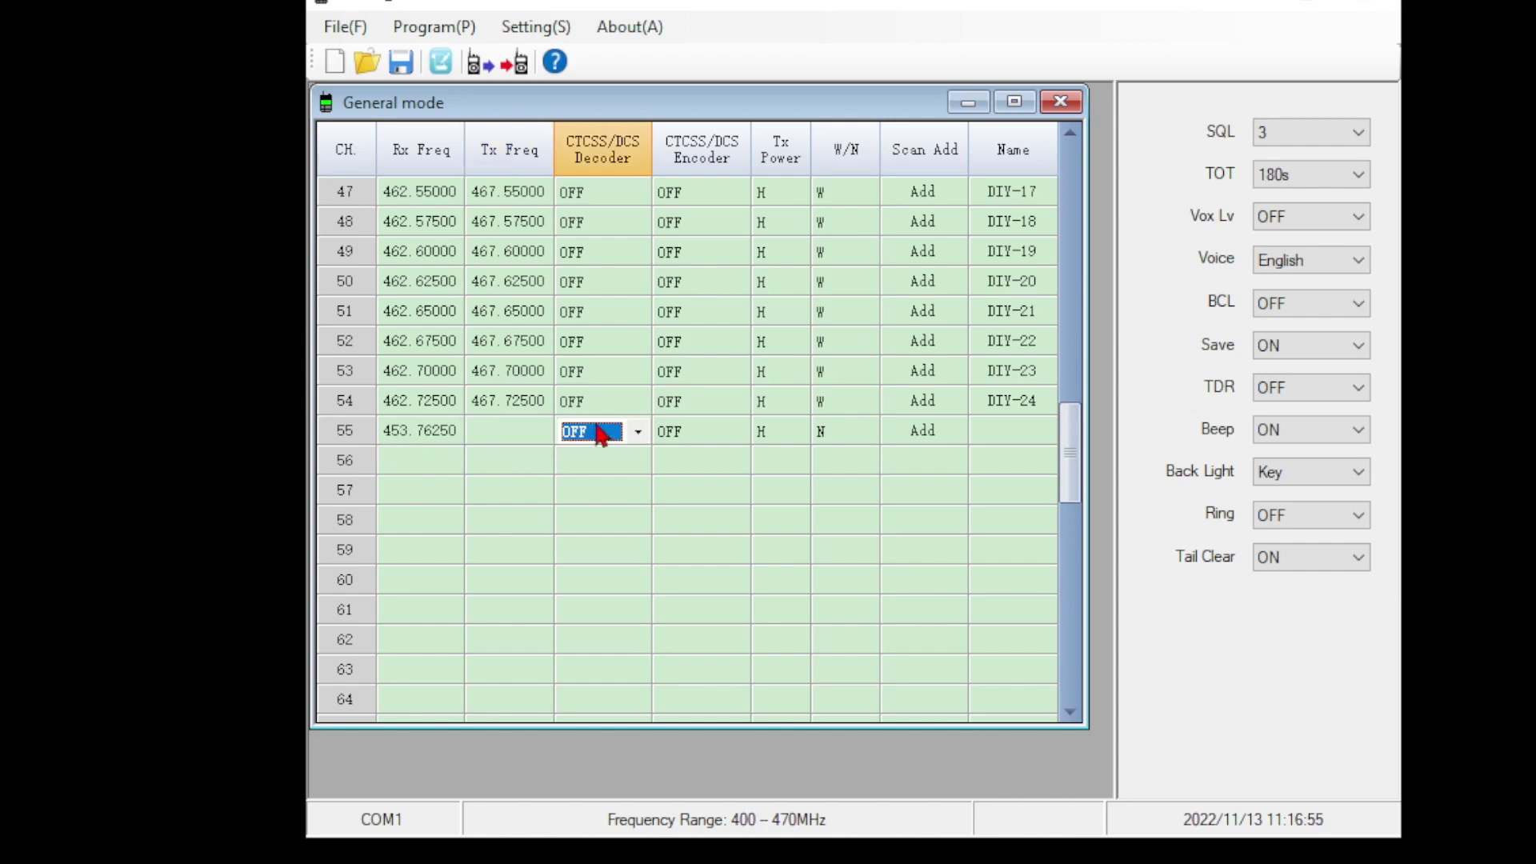
pyautogui.click(481, 442)
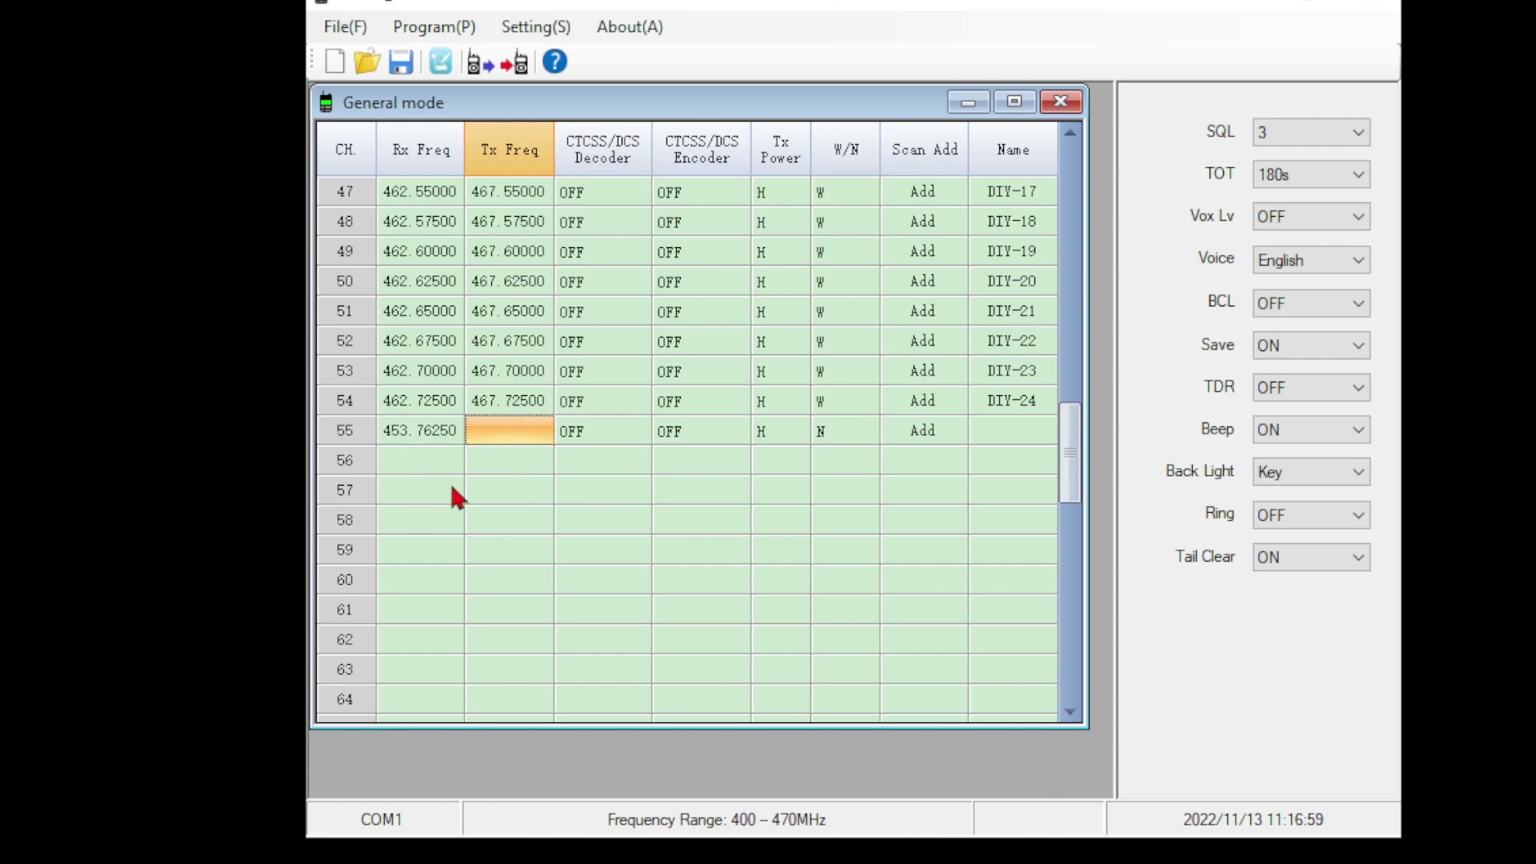
pyautogui.click(420, 462)
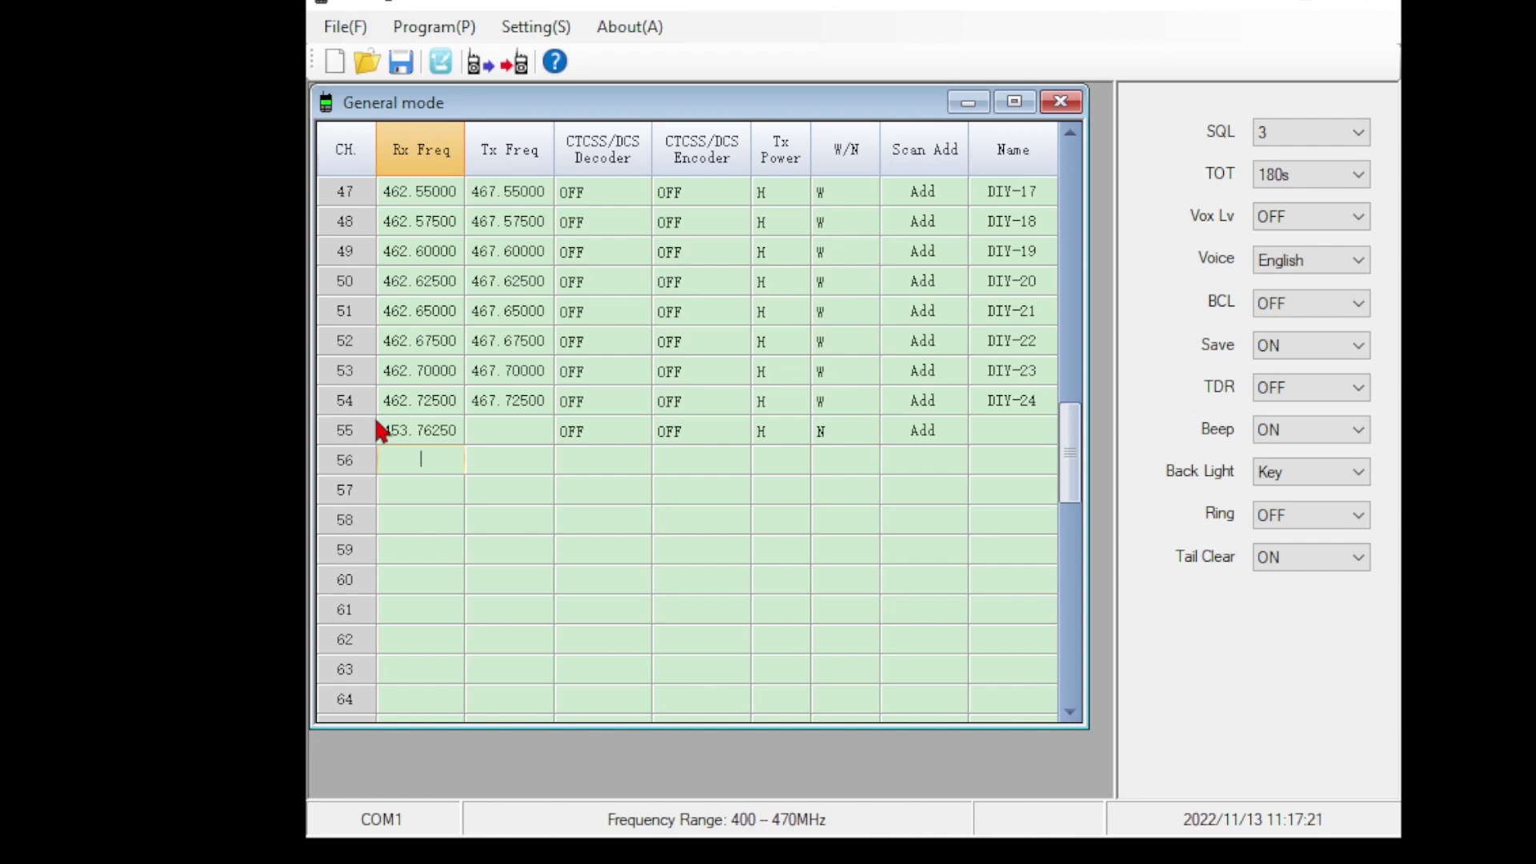
pyautogui.click(550, 436)
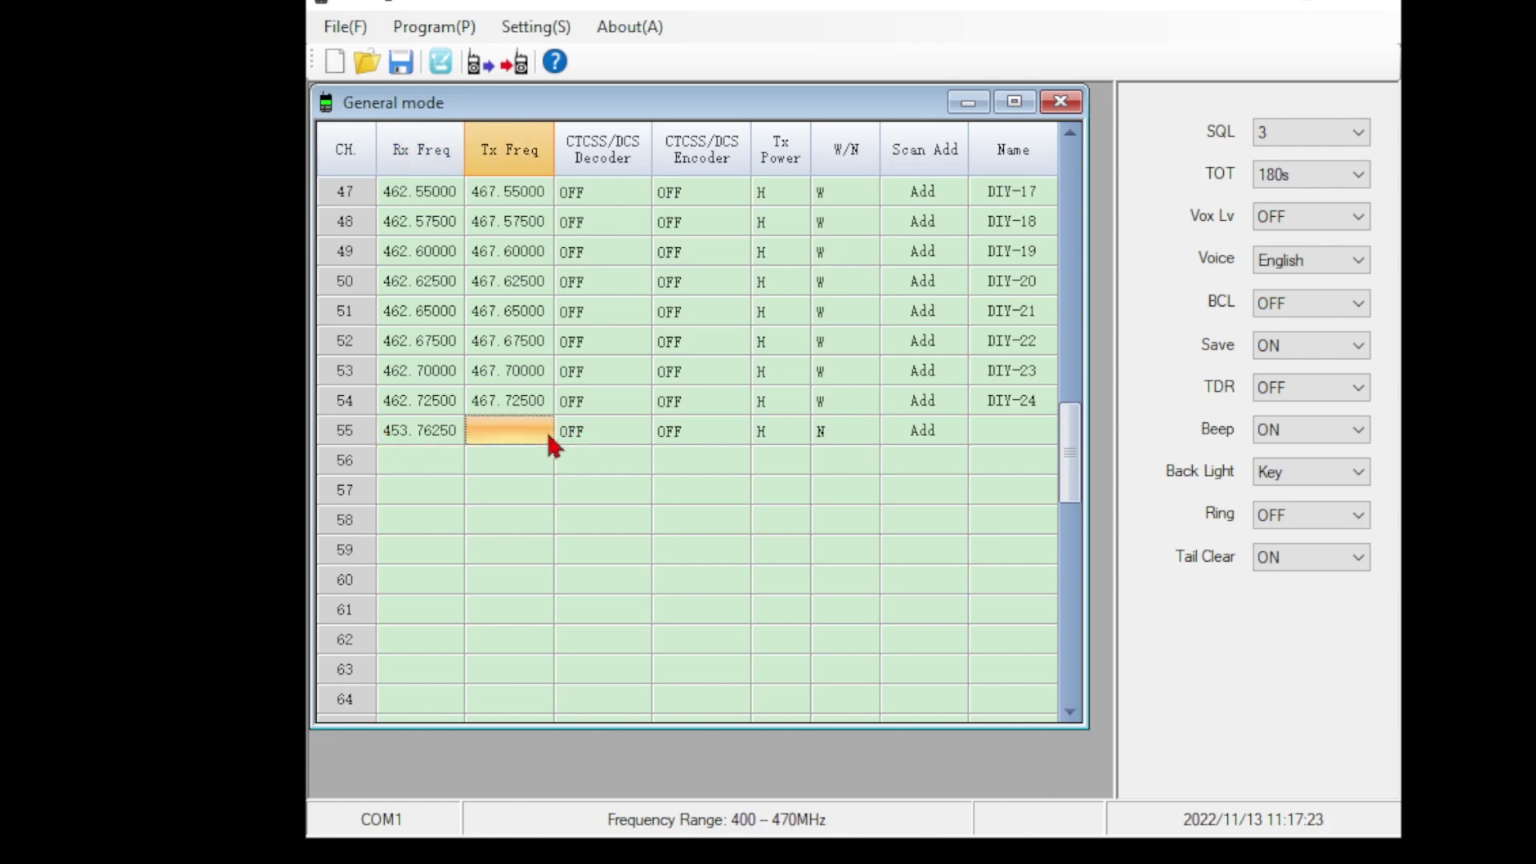